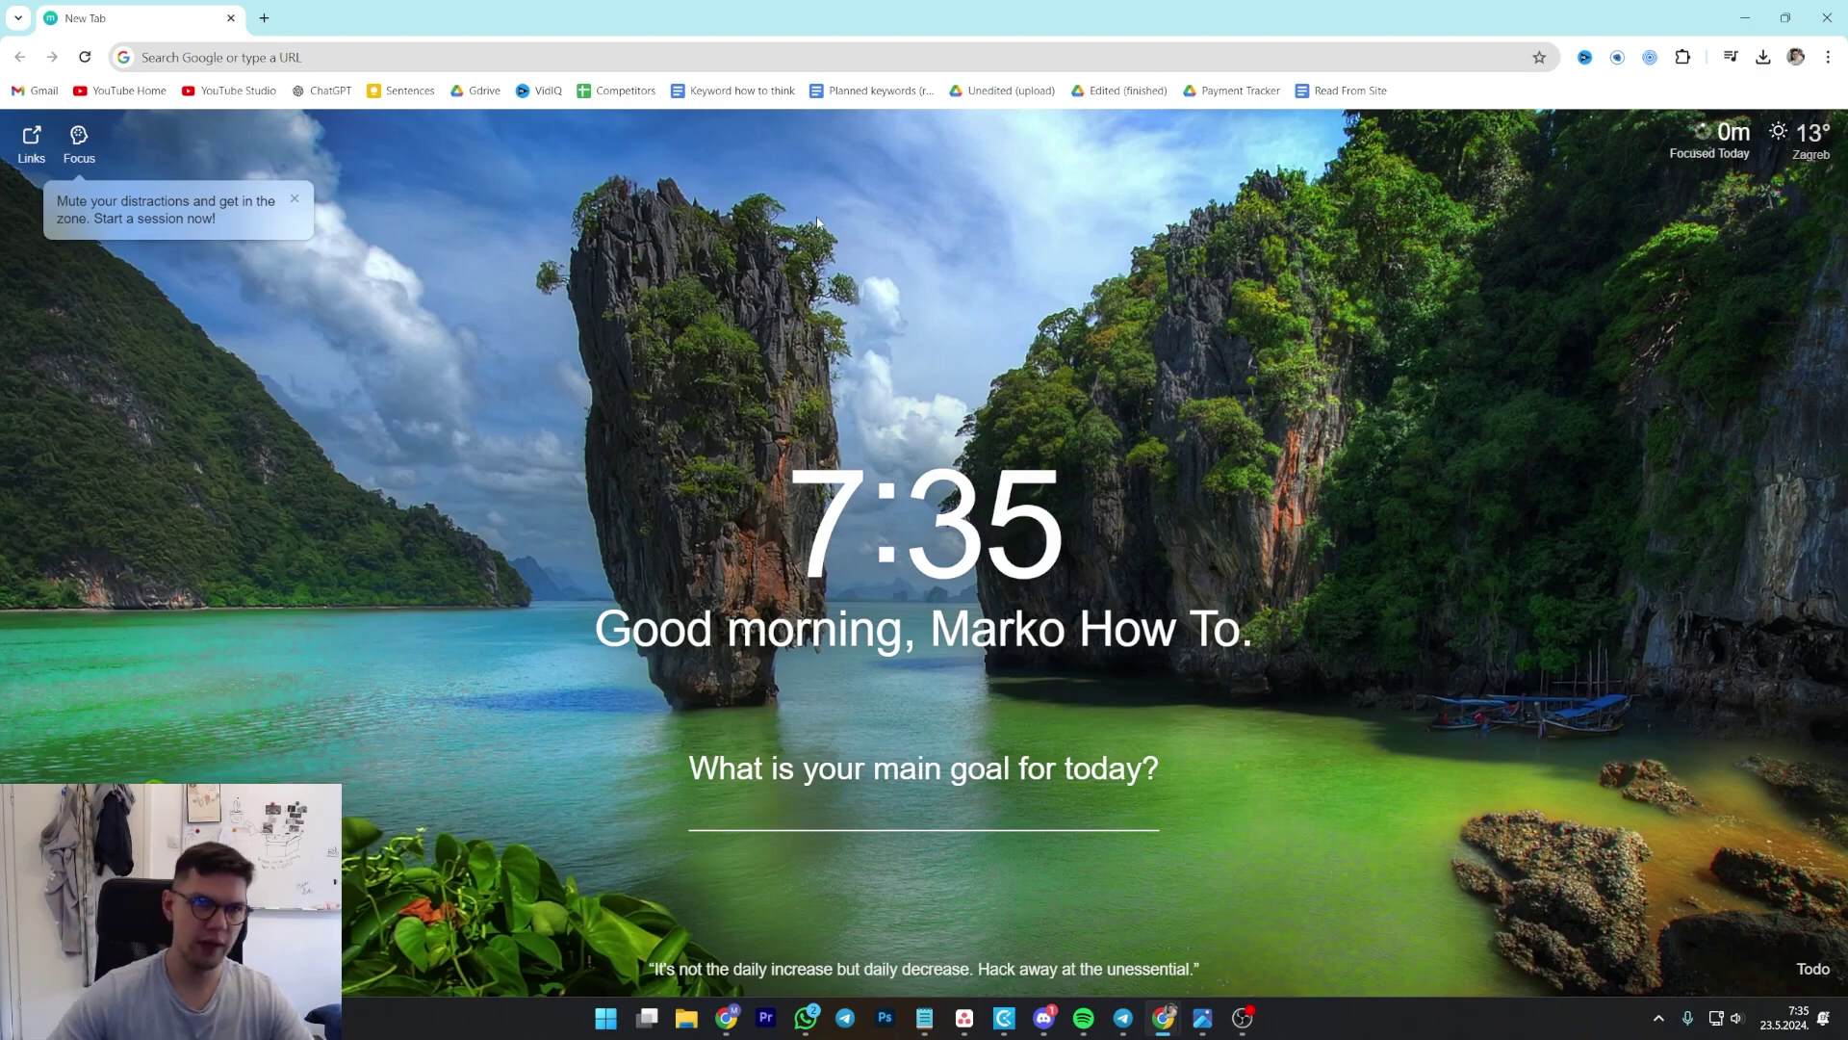
Search Google for 'nvidia geforce experience' and open NVIDIA's GeForce Experience page.
click(539, 50)
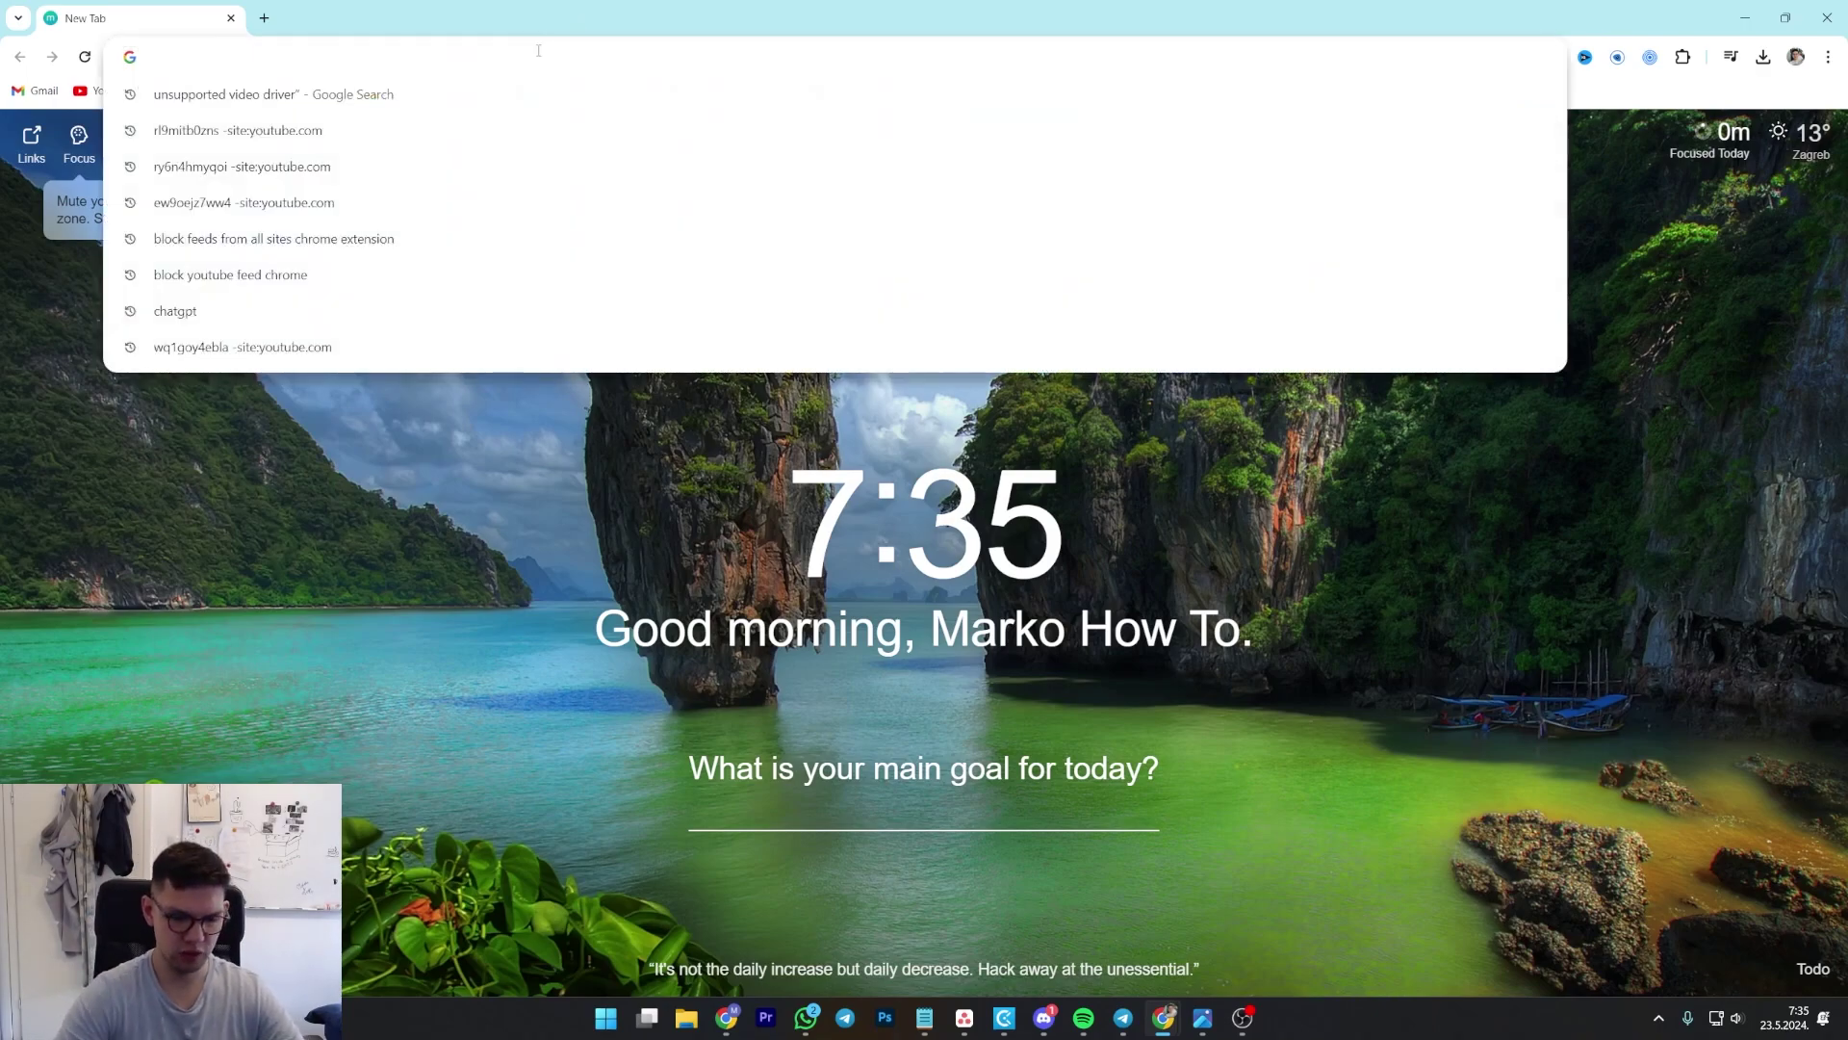
text(nviida gef)
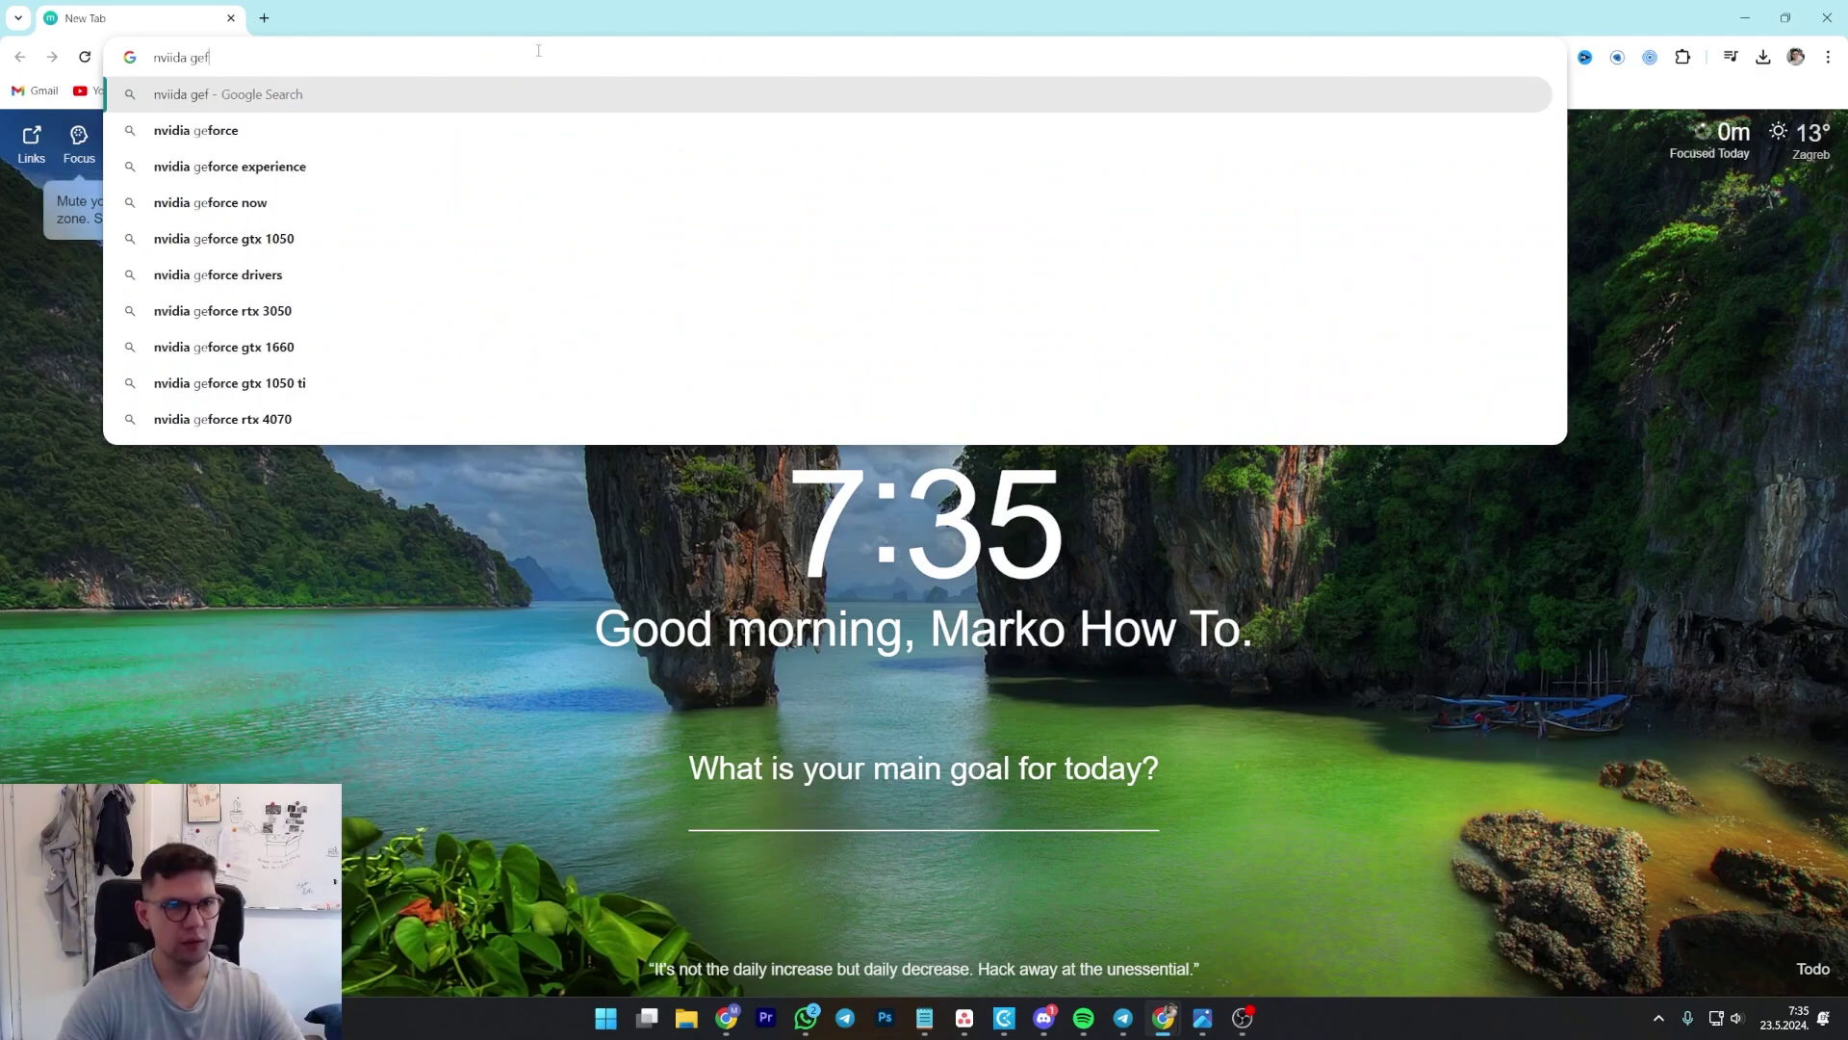
key(Down)
key(Down)
key(Return)
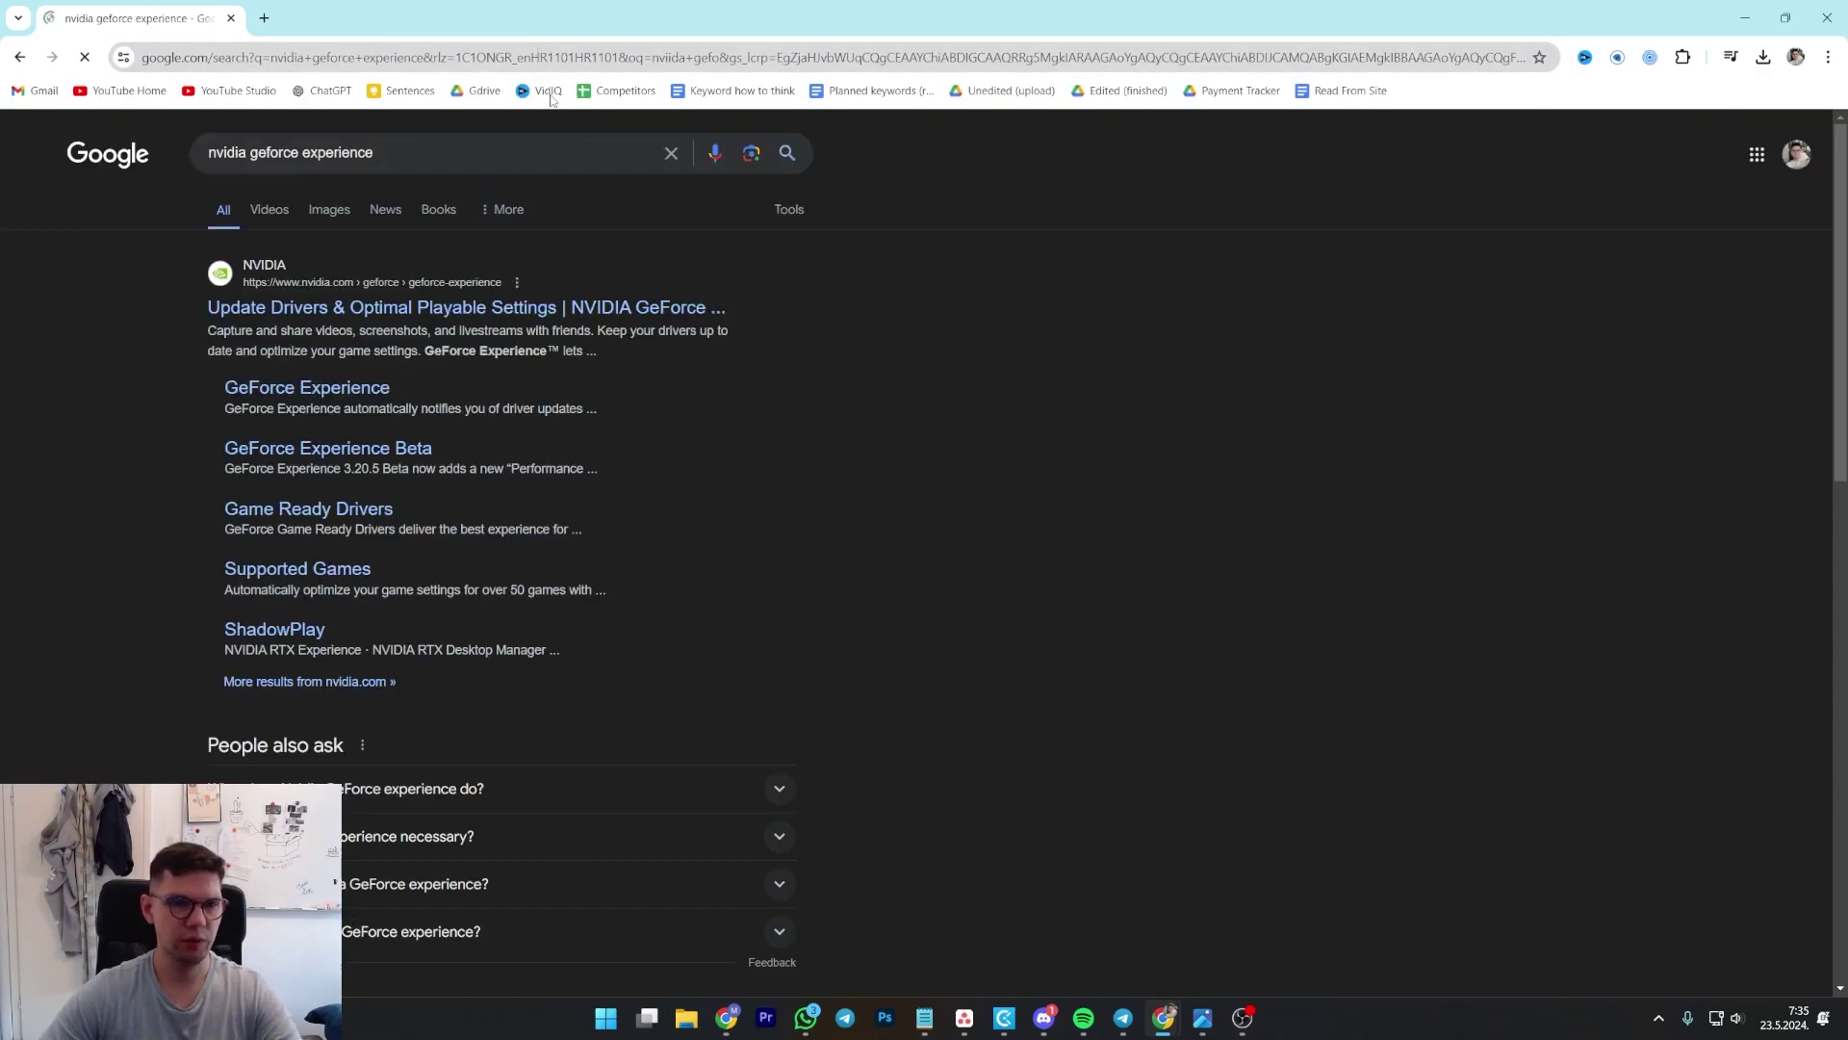
scroll(434, 477, down, 3)
scroll(442, 536, up, 3)
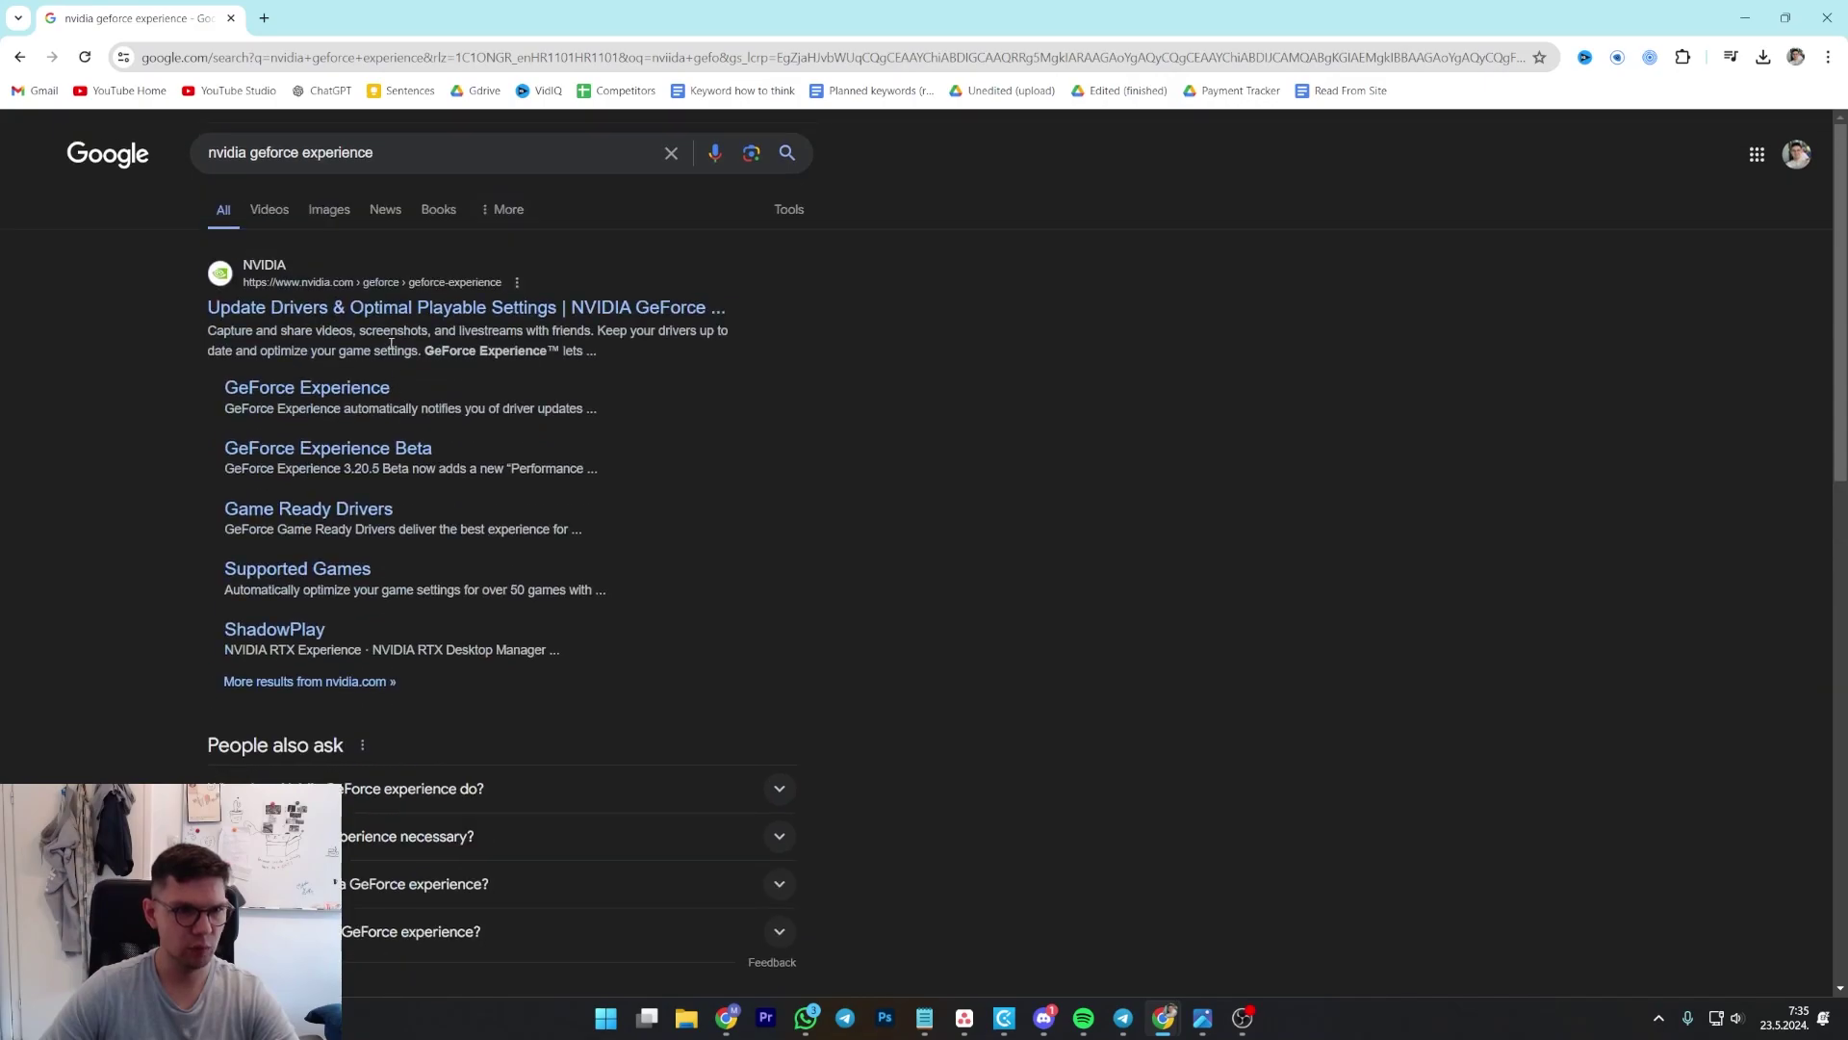
click(370, 315)
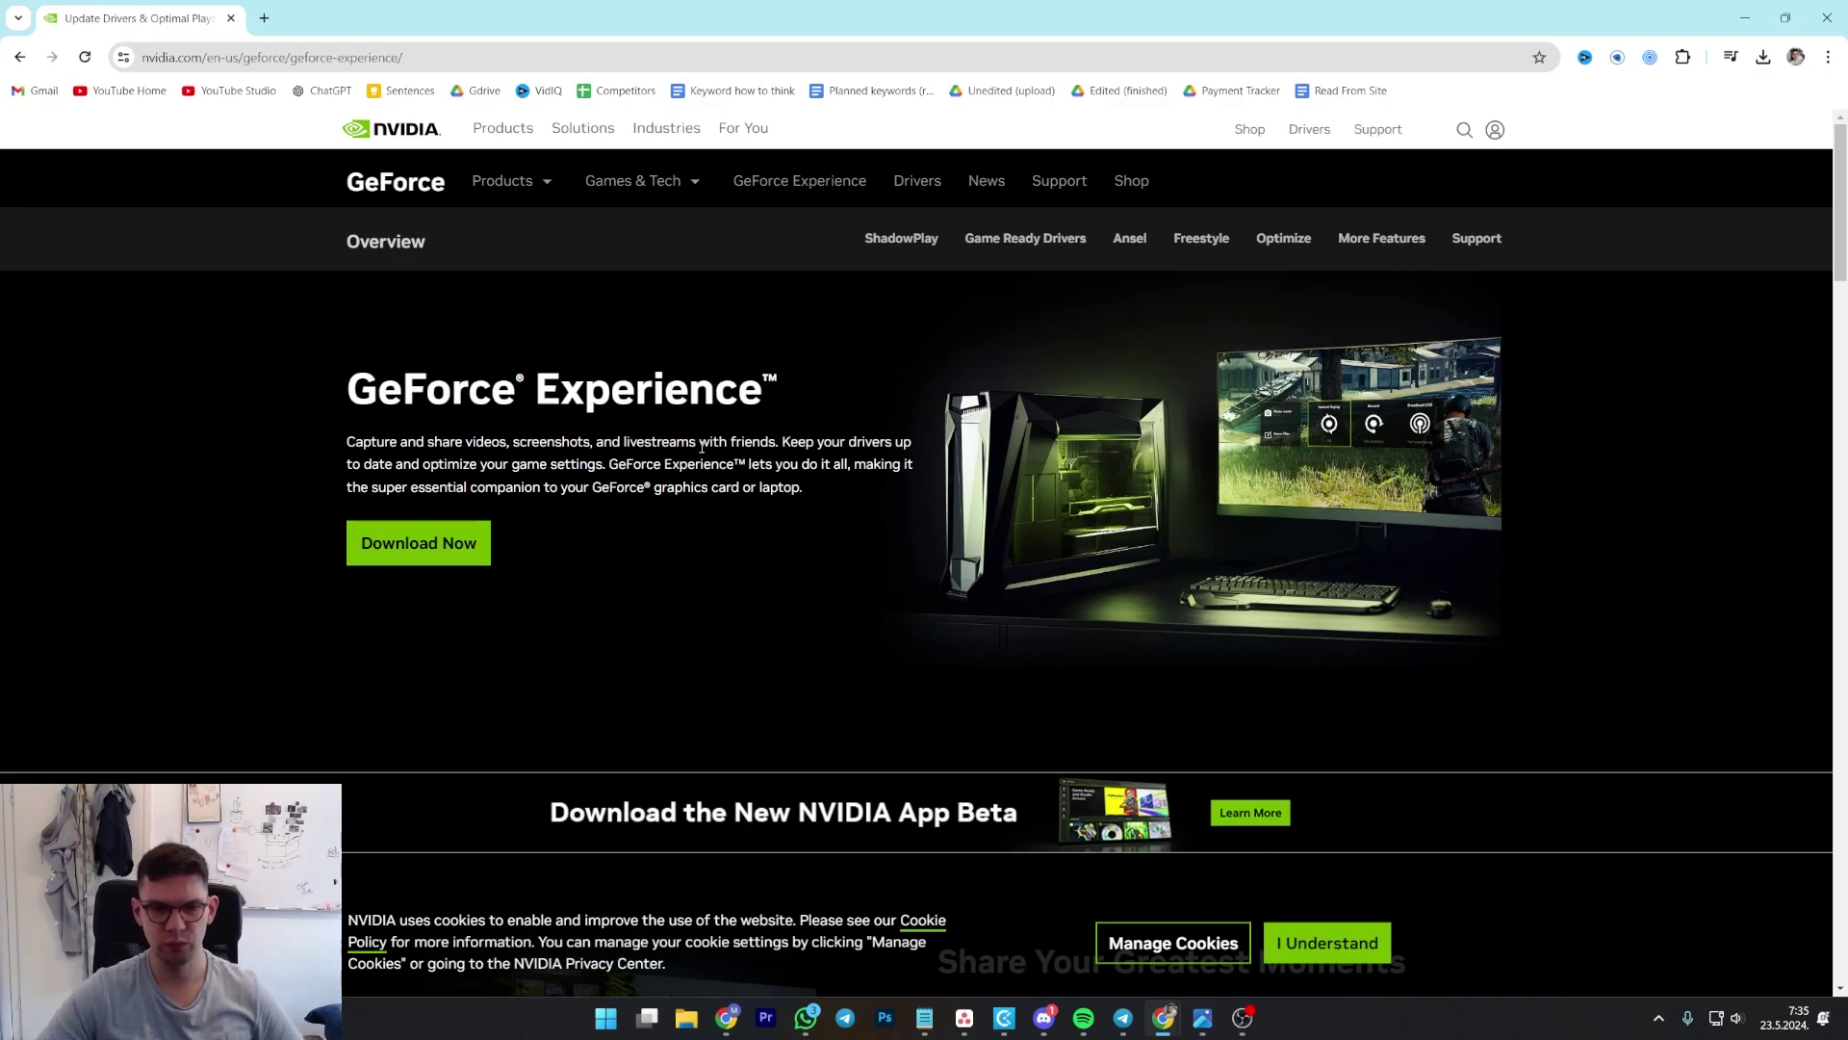
Highlight the GeForce Experience heading and description on the NVIDIA page.
drag(511, 542, 344, 372)
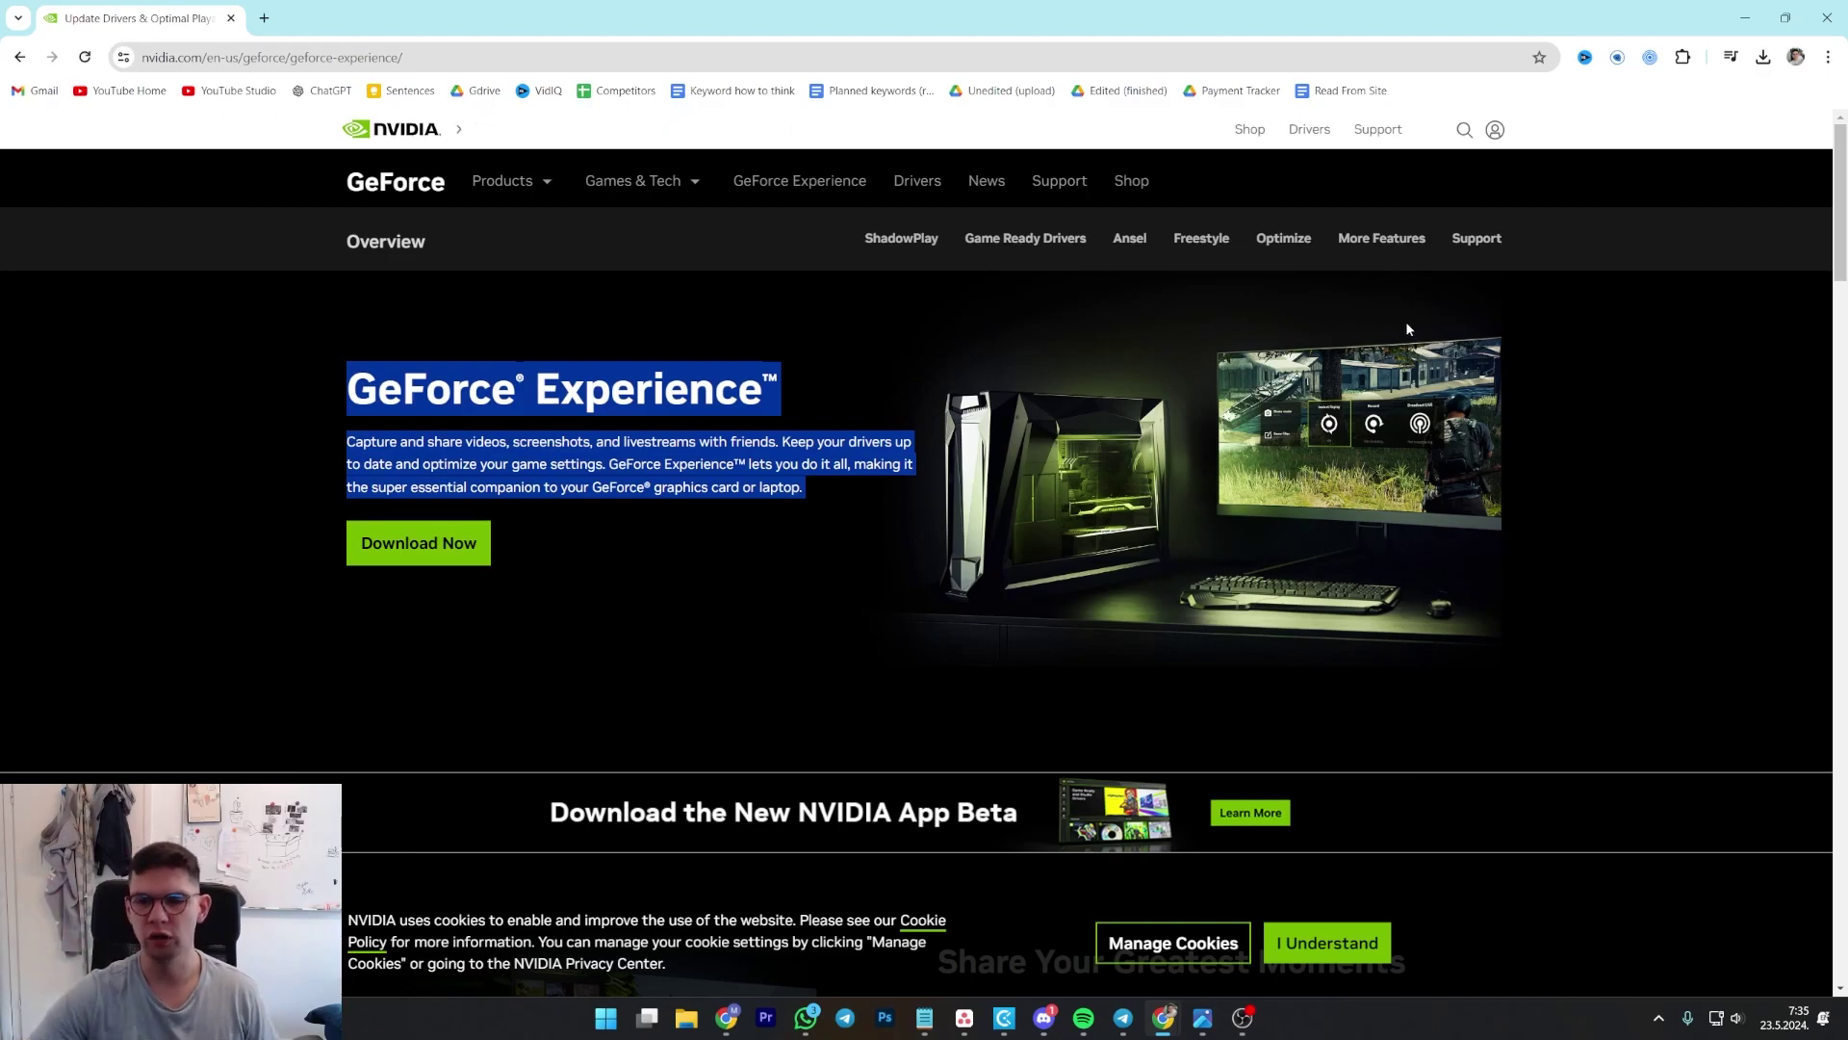
Launch GeForce Experience from the NVIDIA tray icon and view its Drivers tab.
click(1658, 1016)
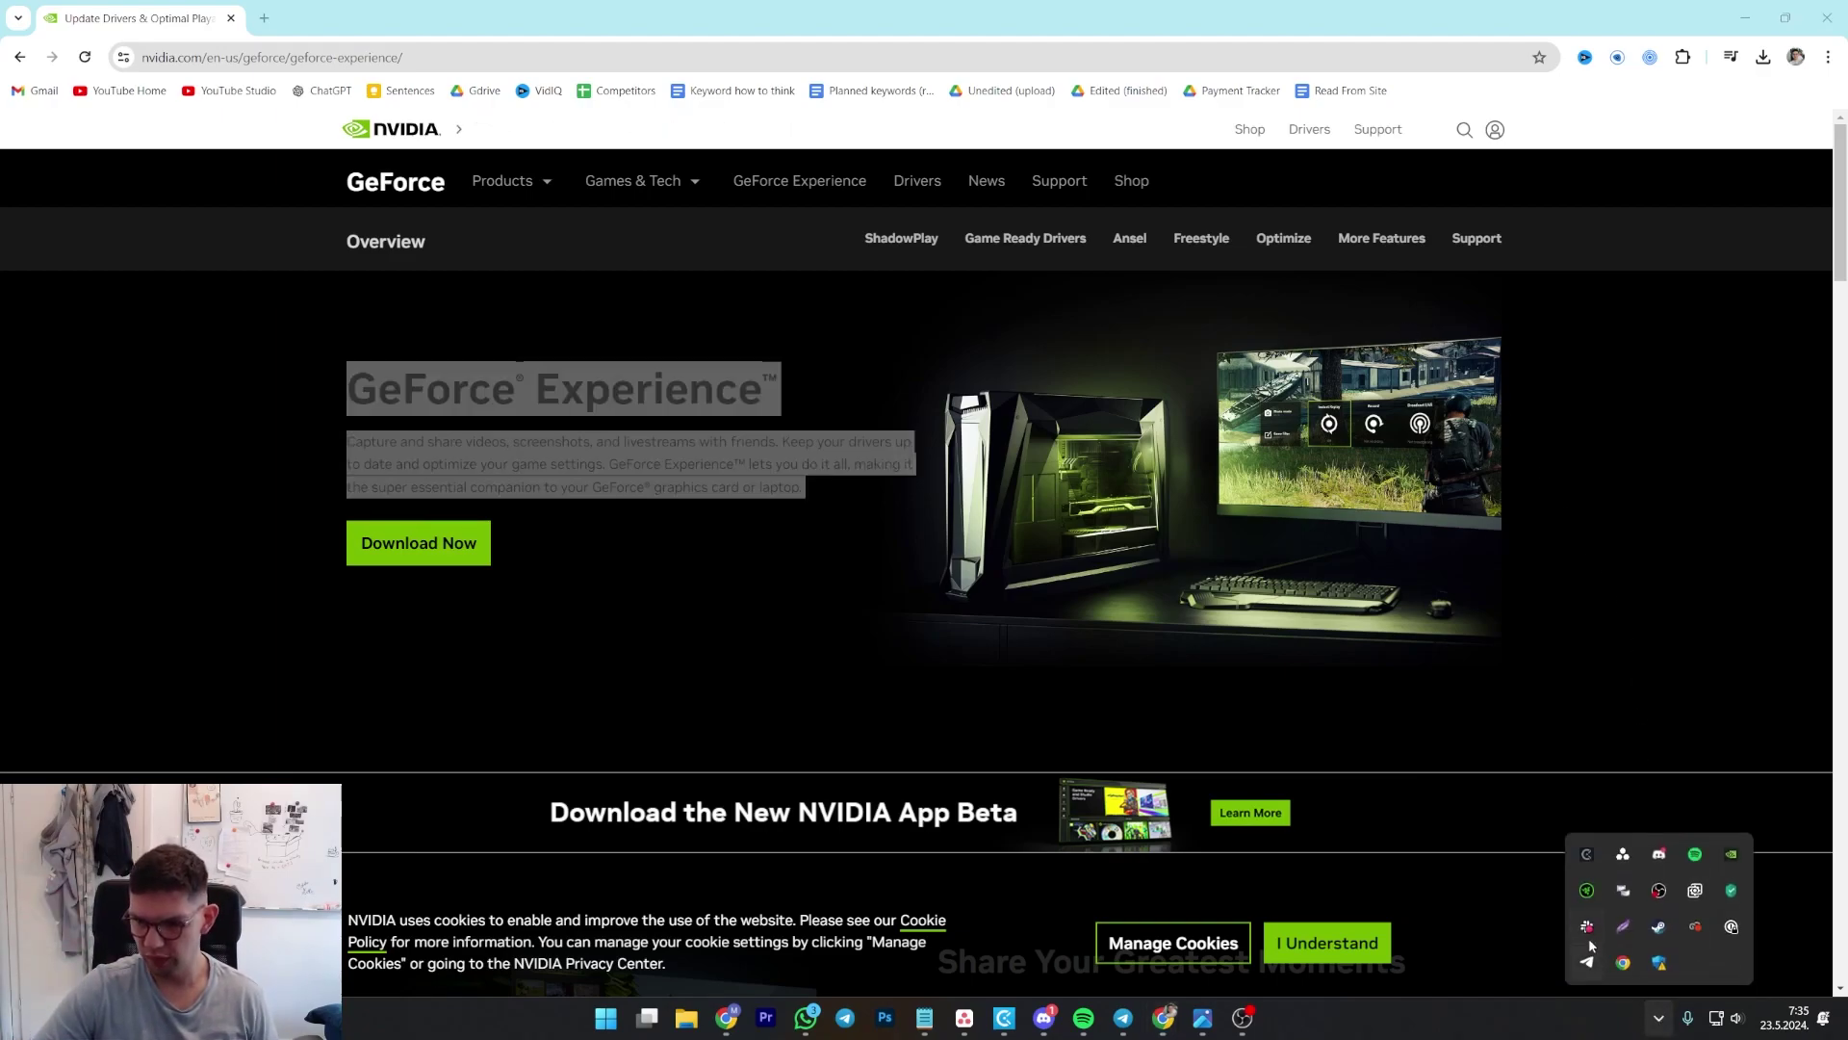
right_click(1731, 854)
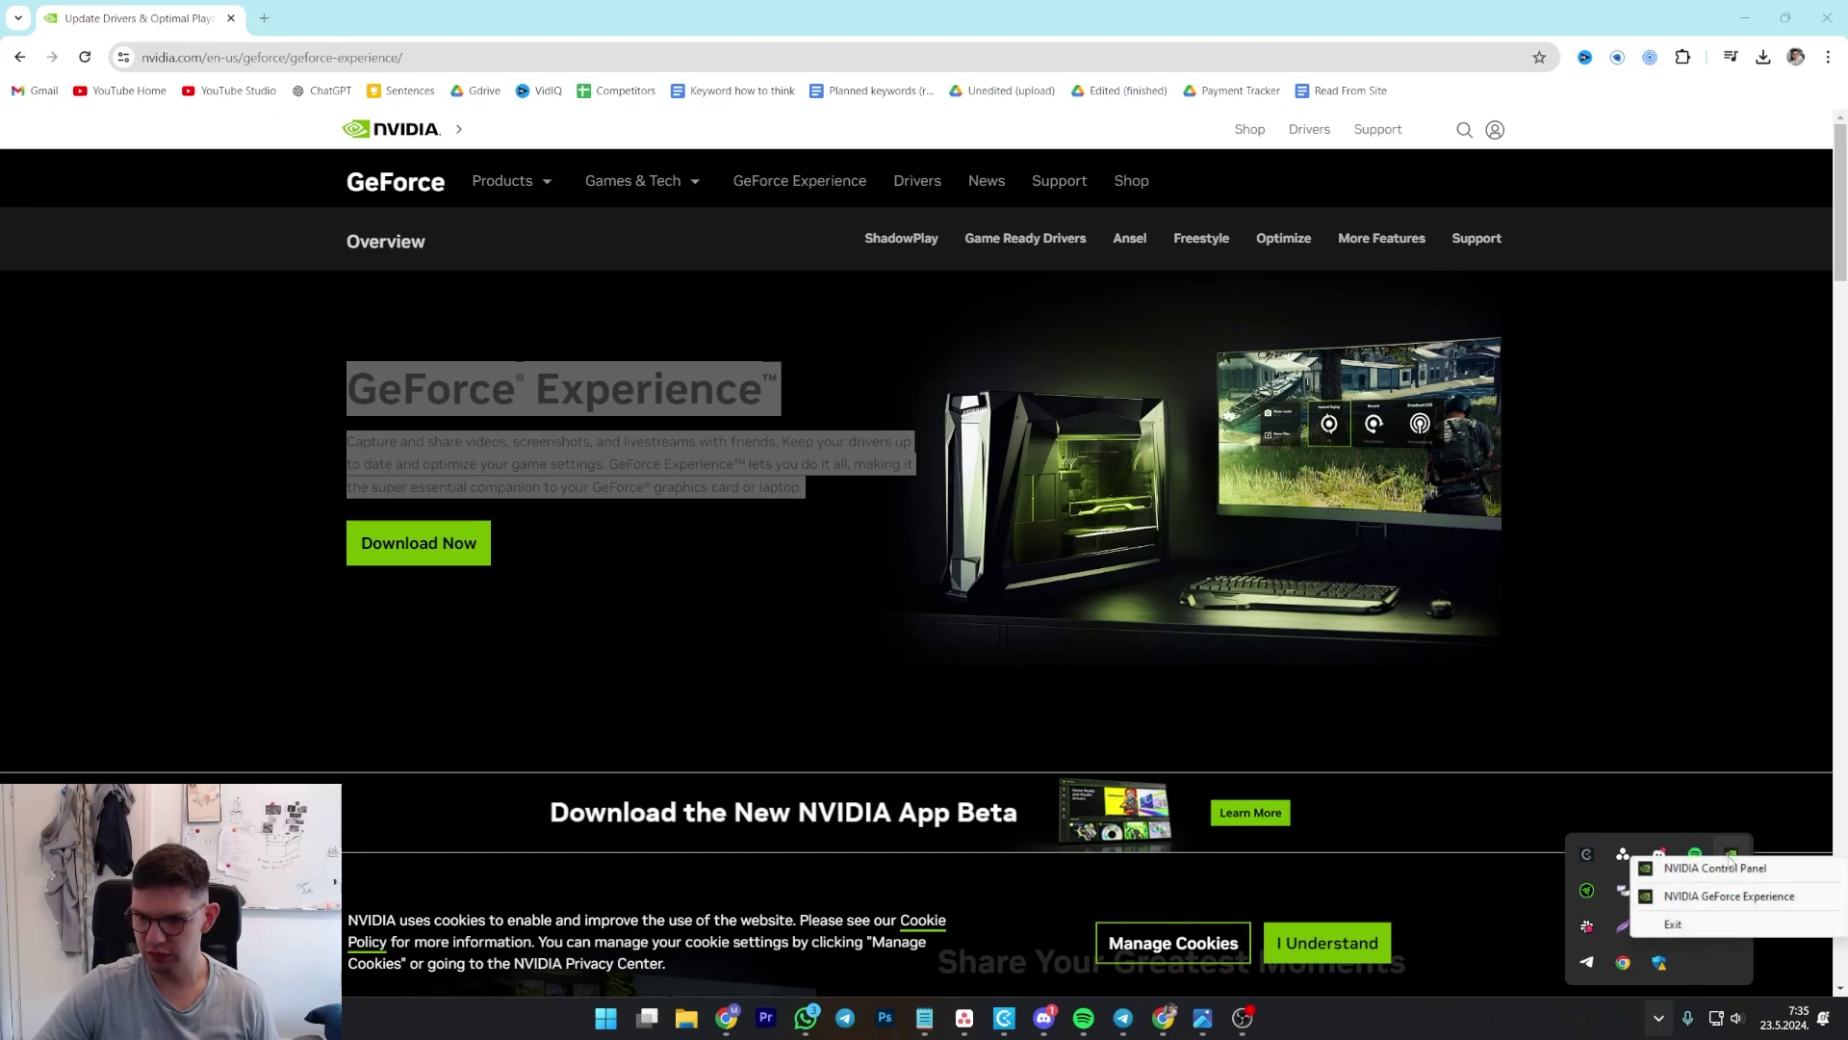
click(1719, 897)
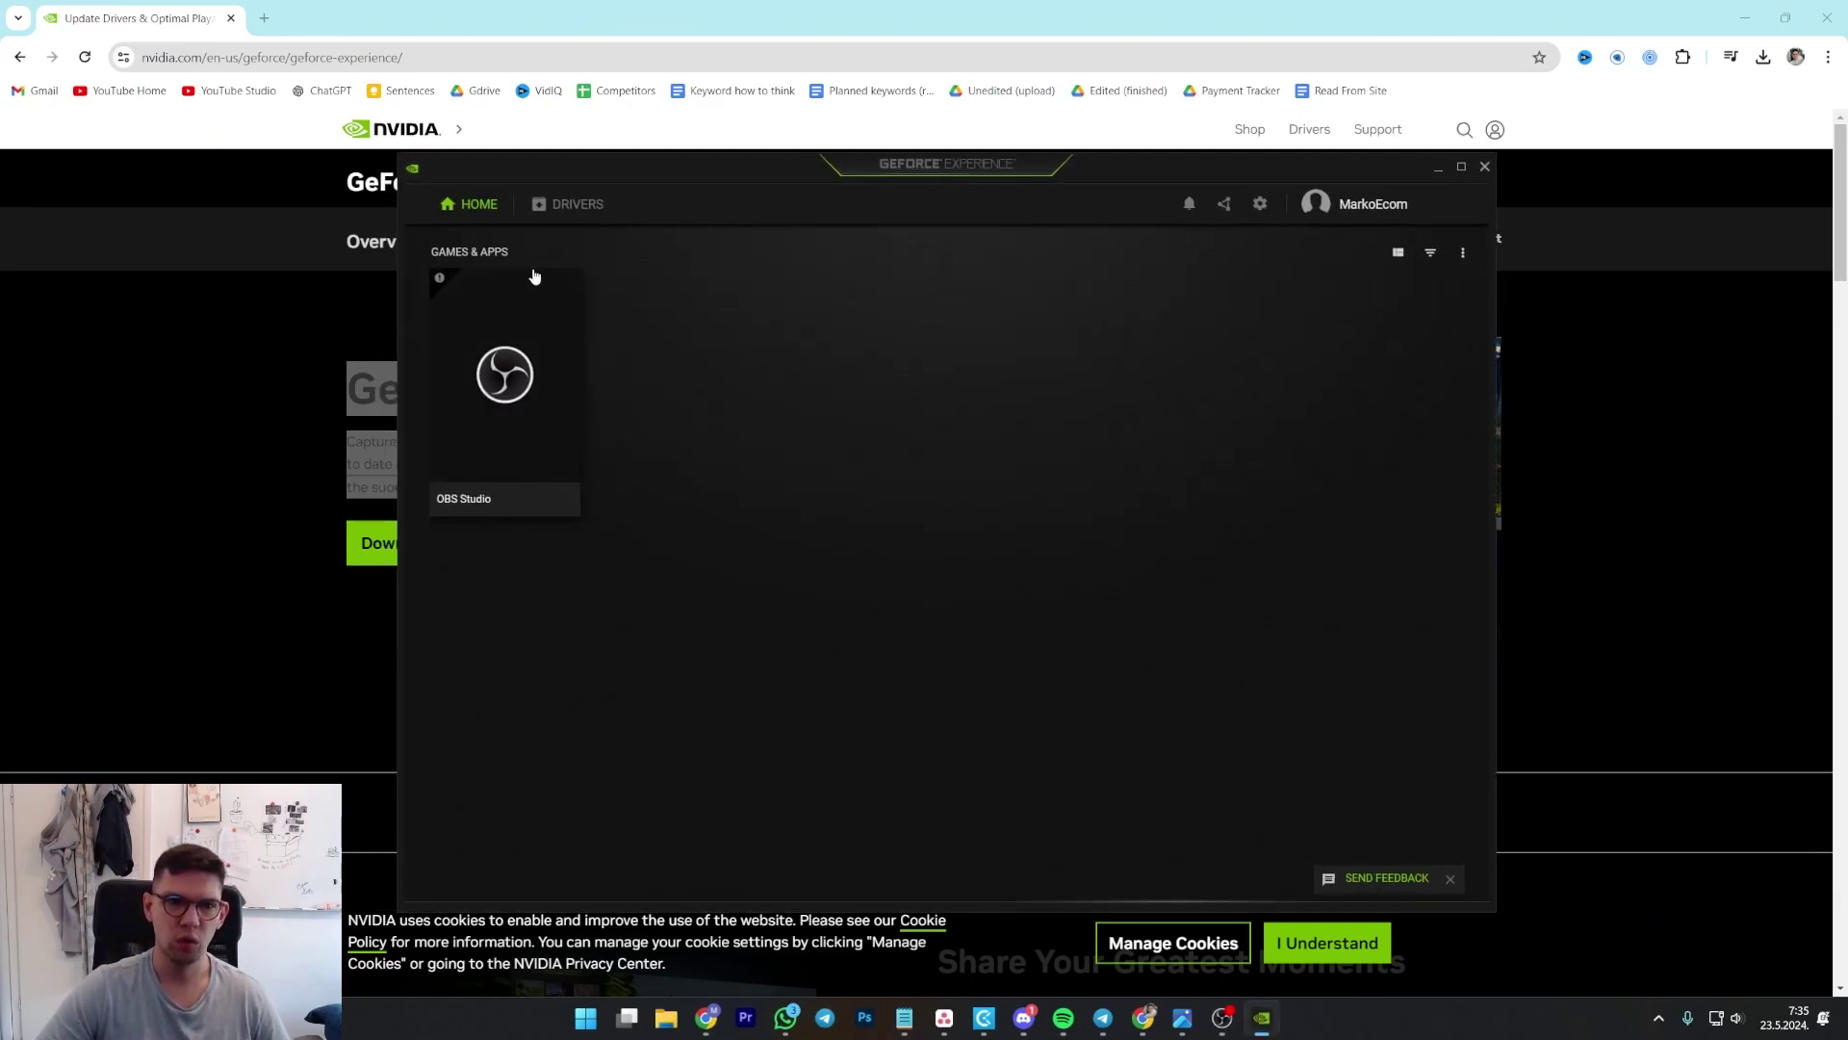
click(578, 211)
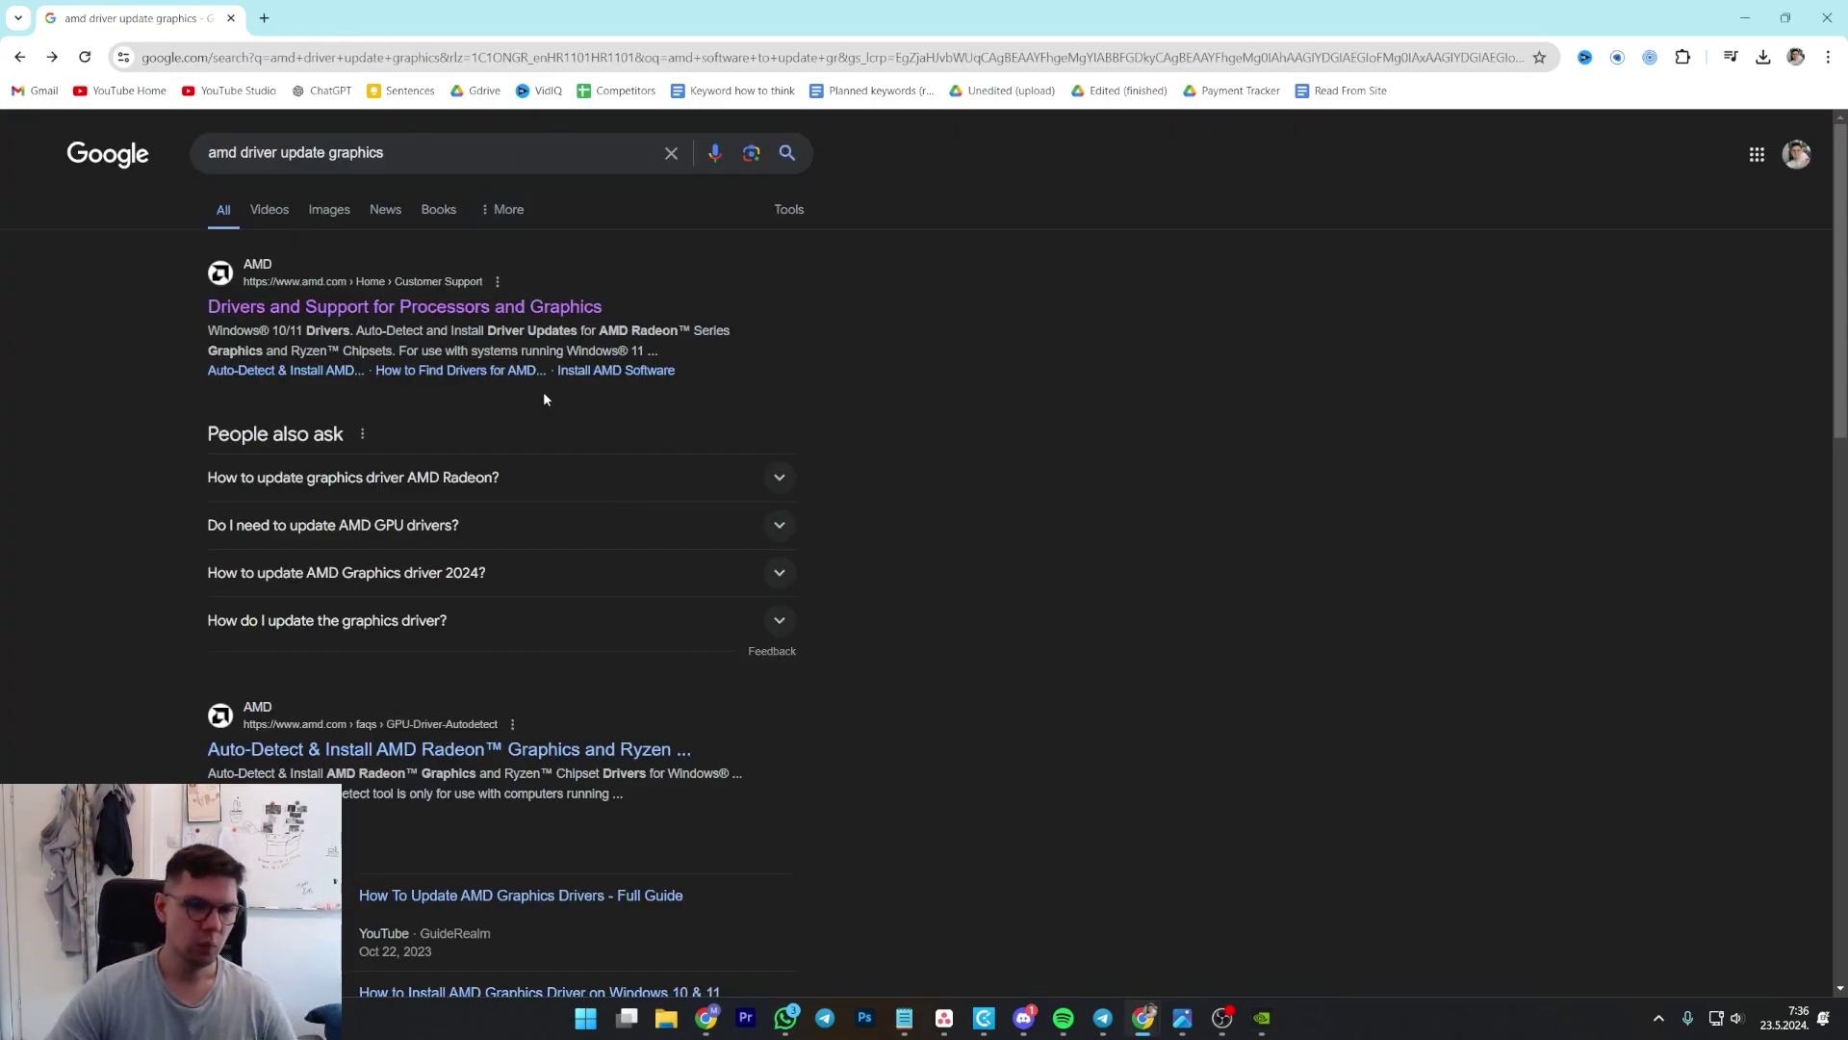
drag(384, 153, 236, 159)
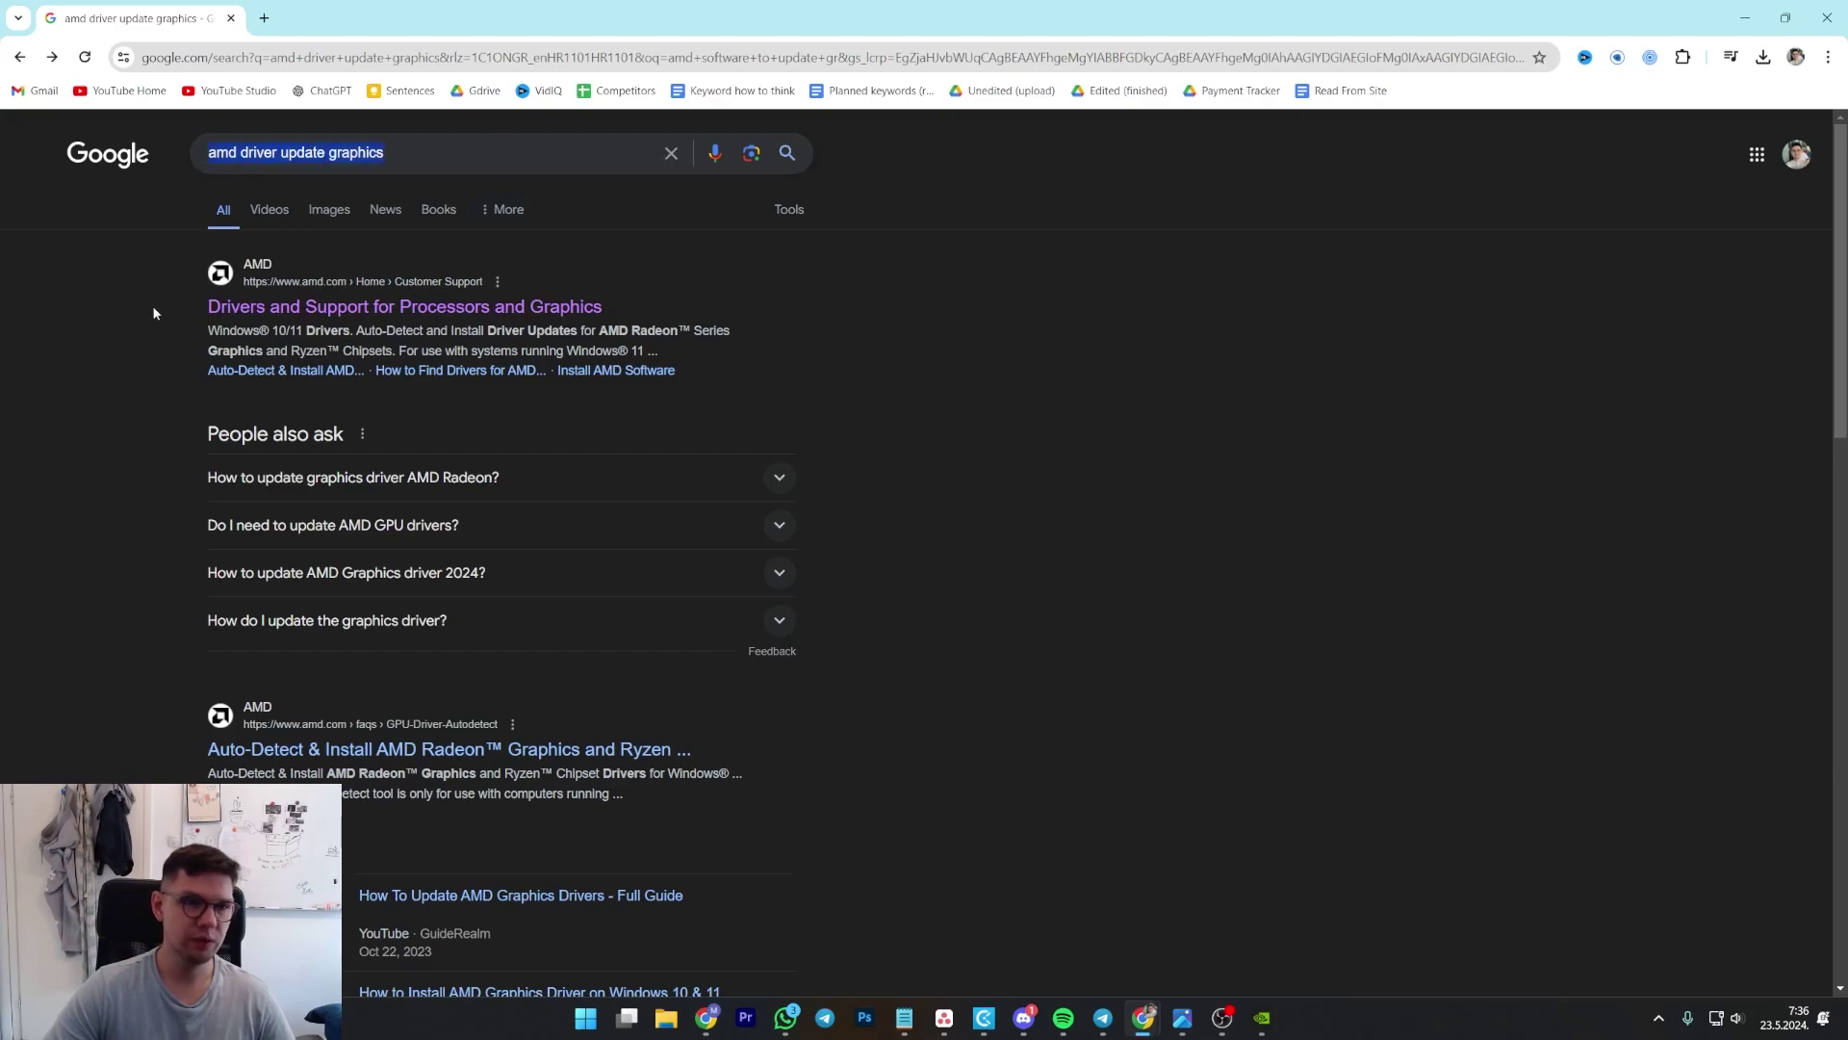
click(386, 303)
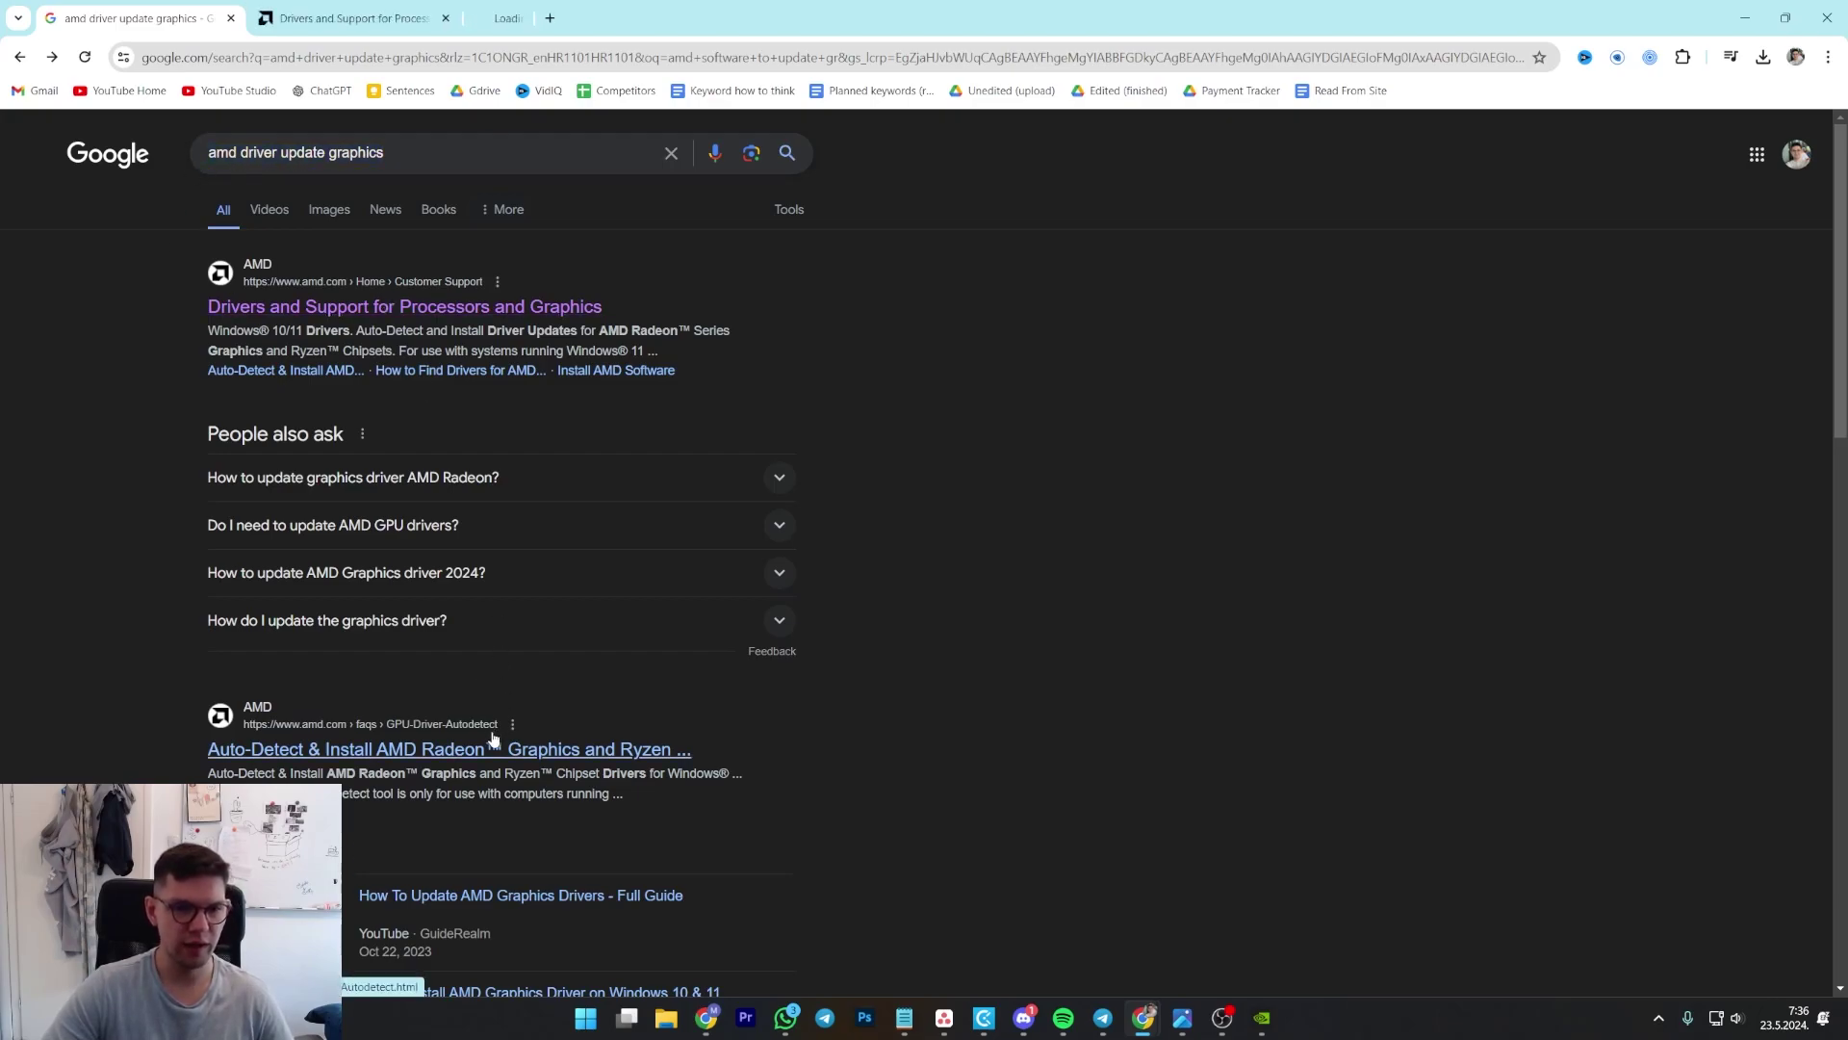
click(521, 17)
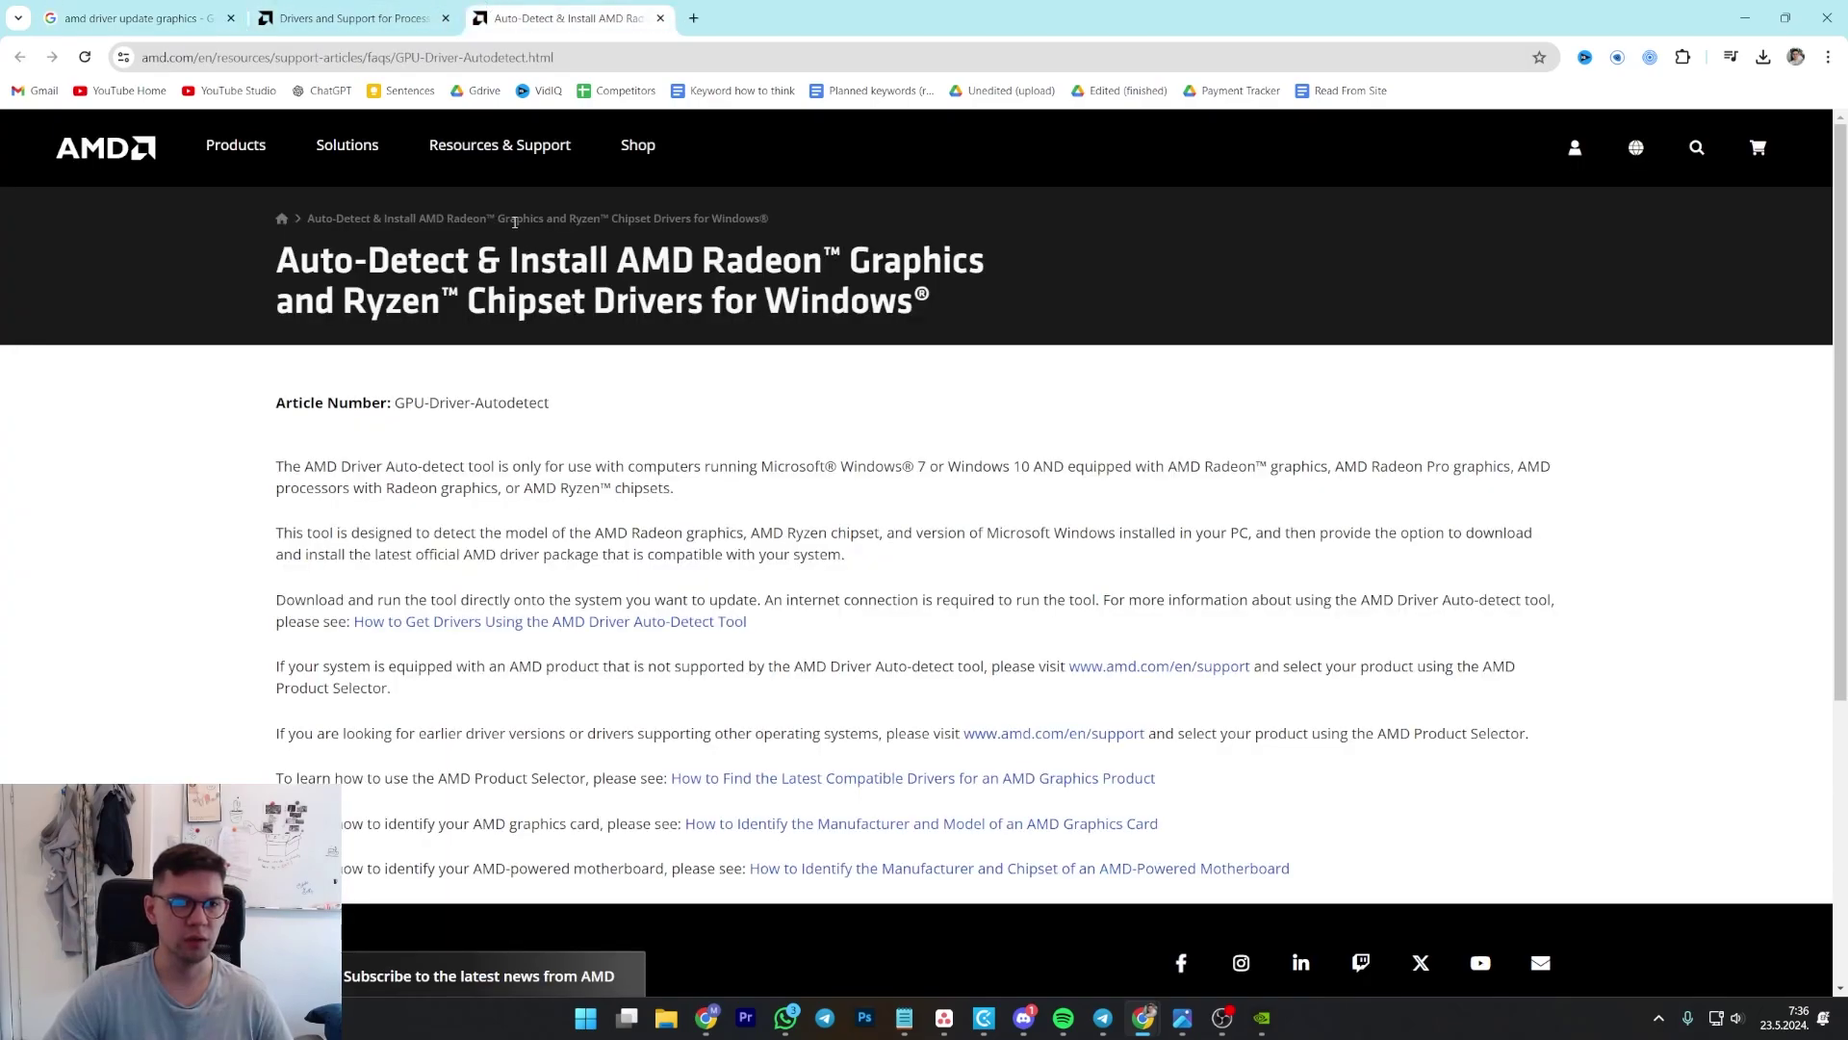
click(660, 17)
click(137, 17)
click(317, 8)
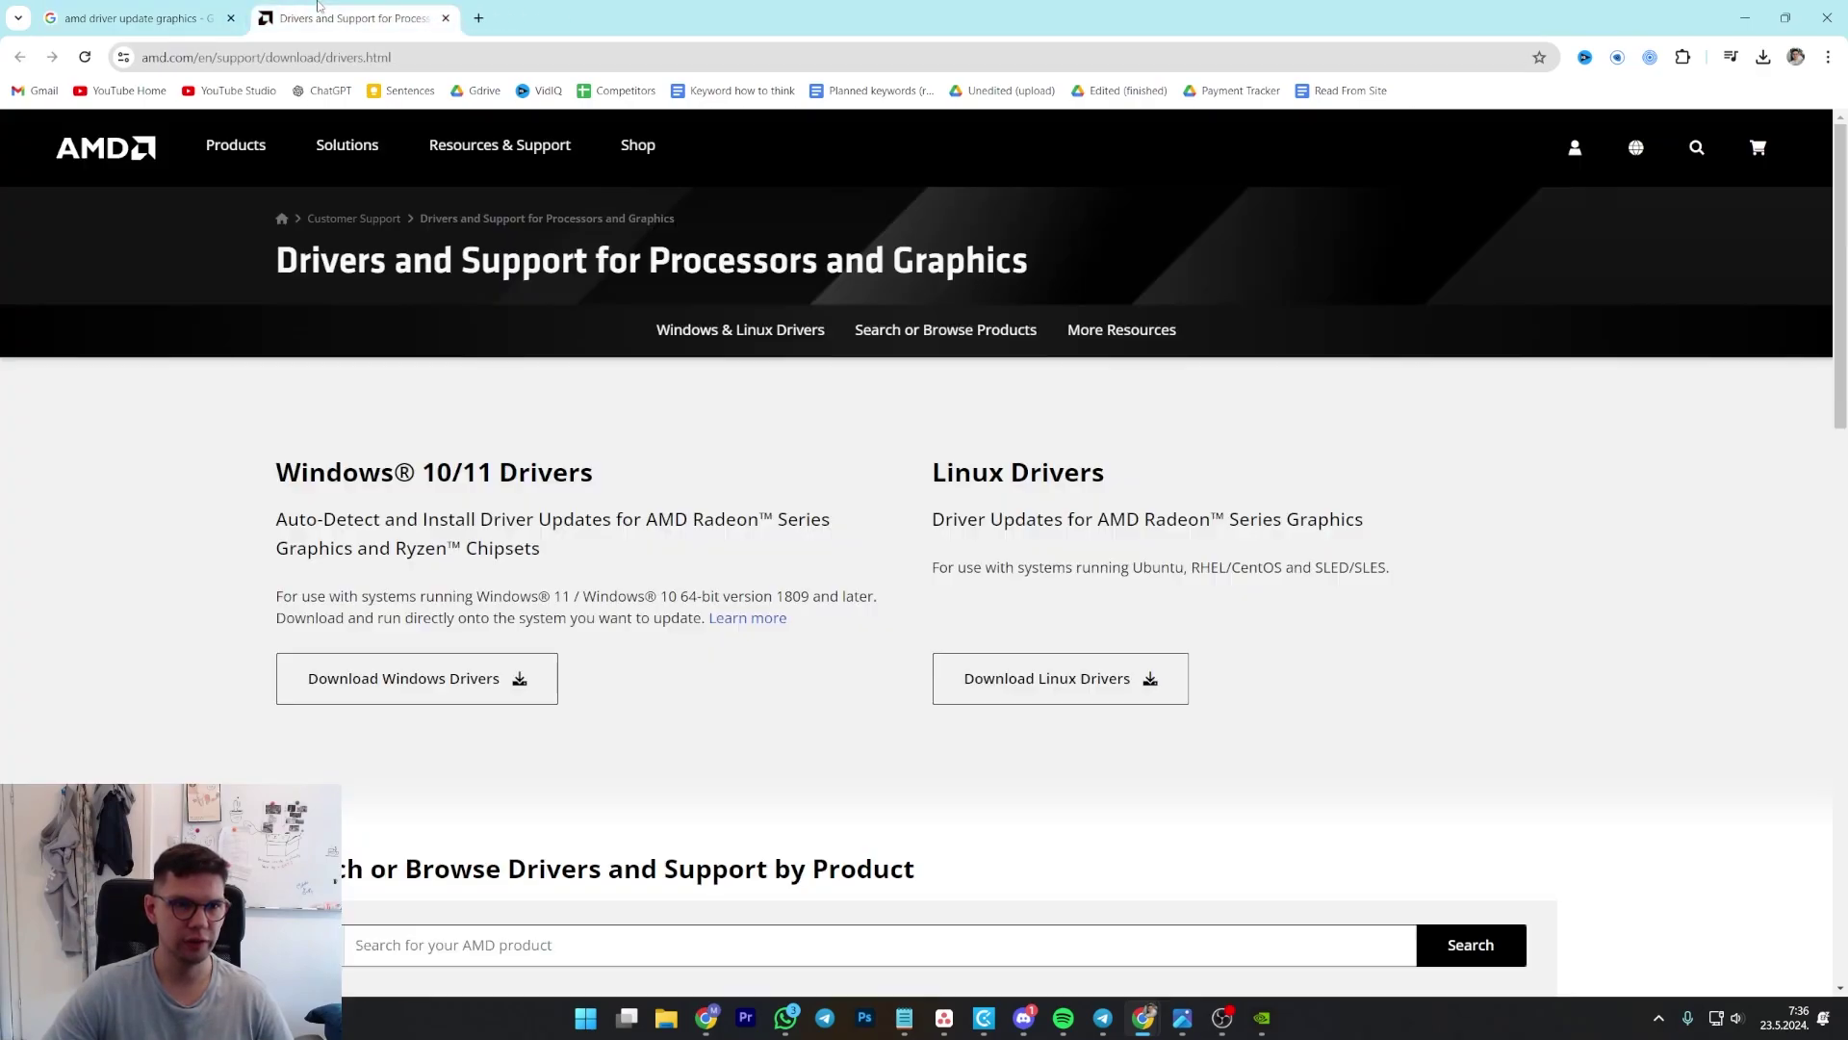
scroll(578, 534, down, 1)
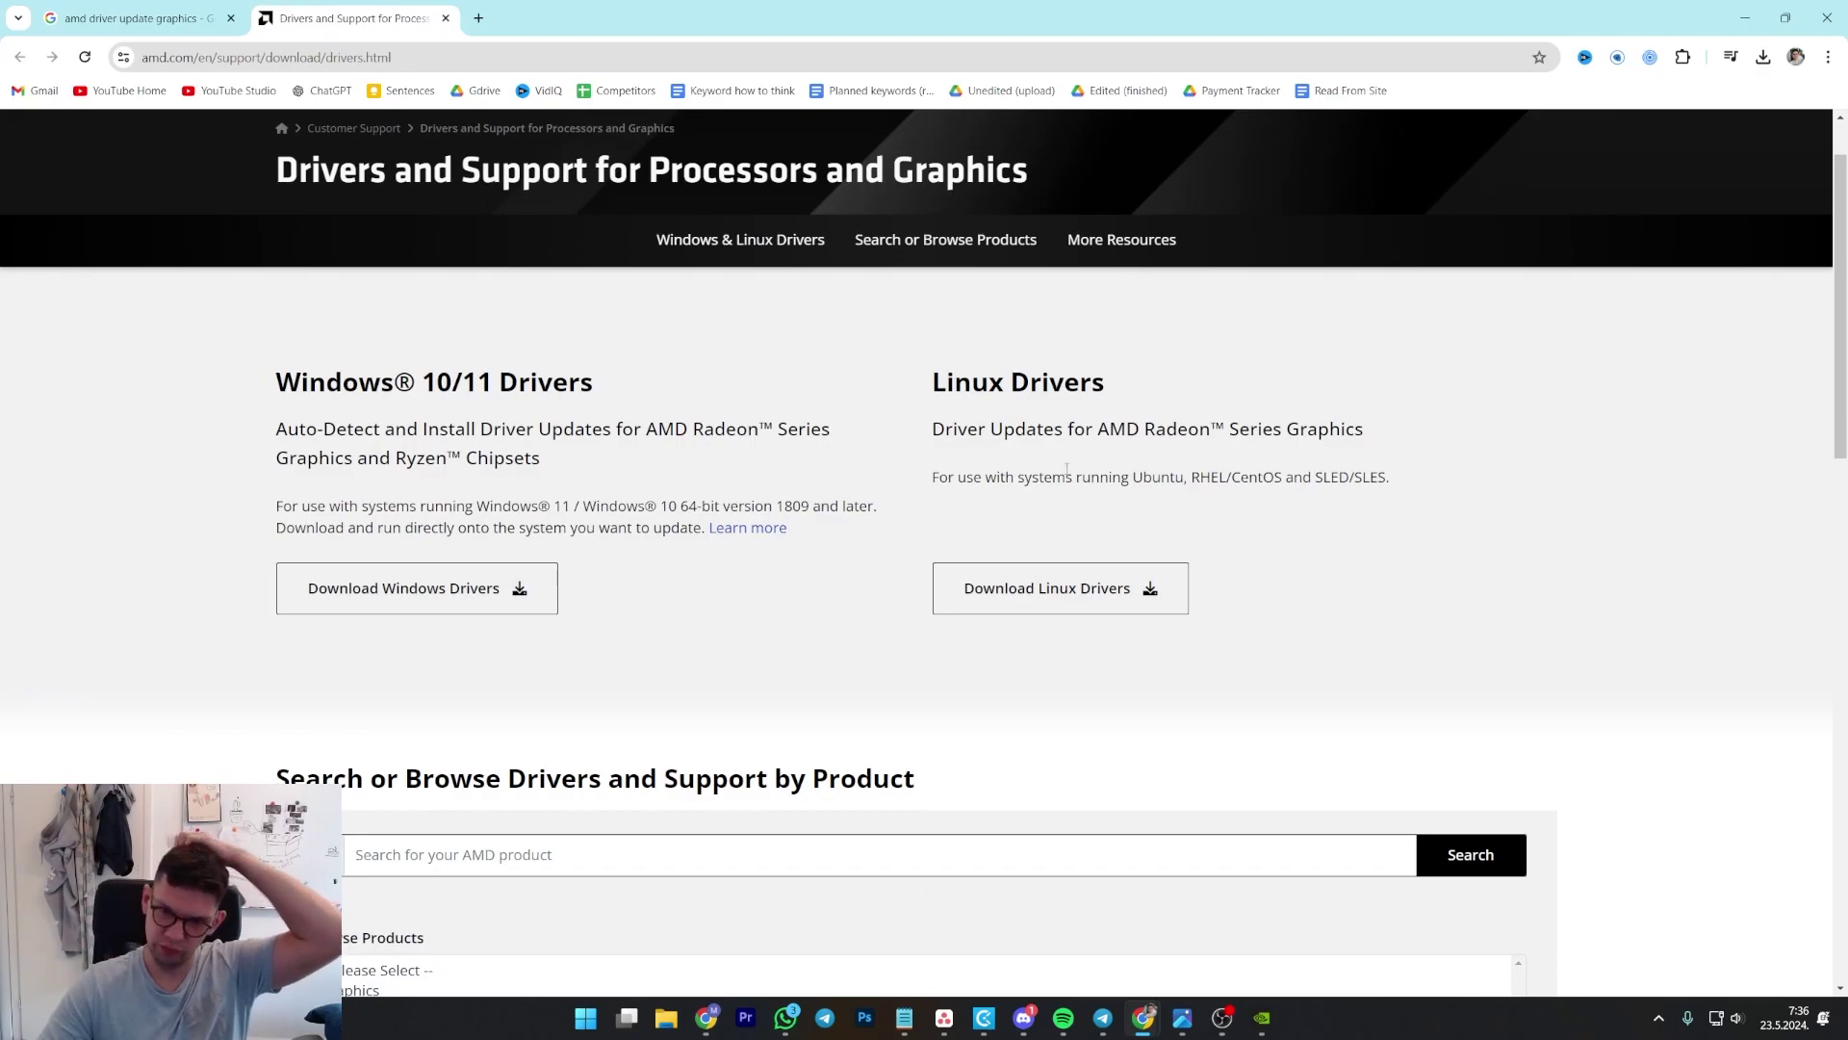
scroll(452, 621, down, 3)
scroll(453, 621, up, 3)
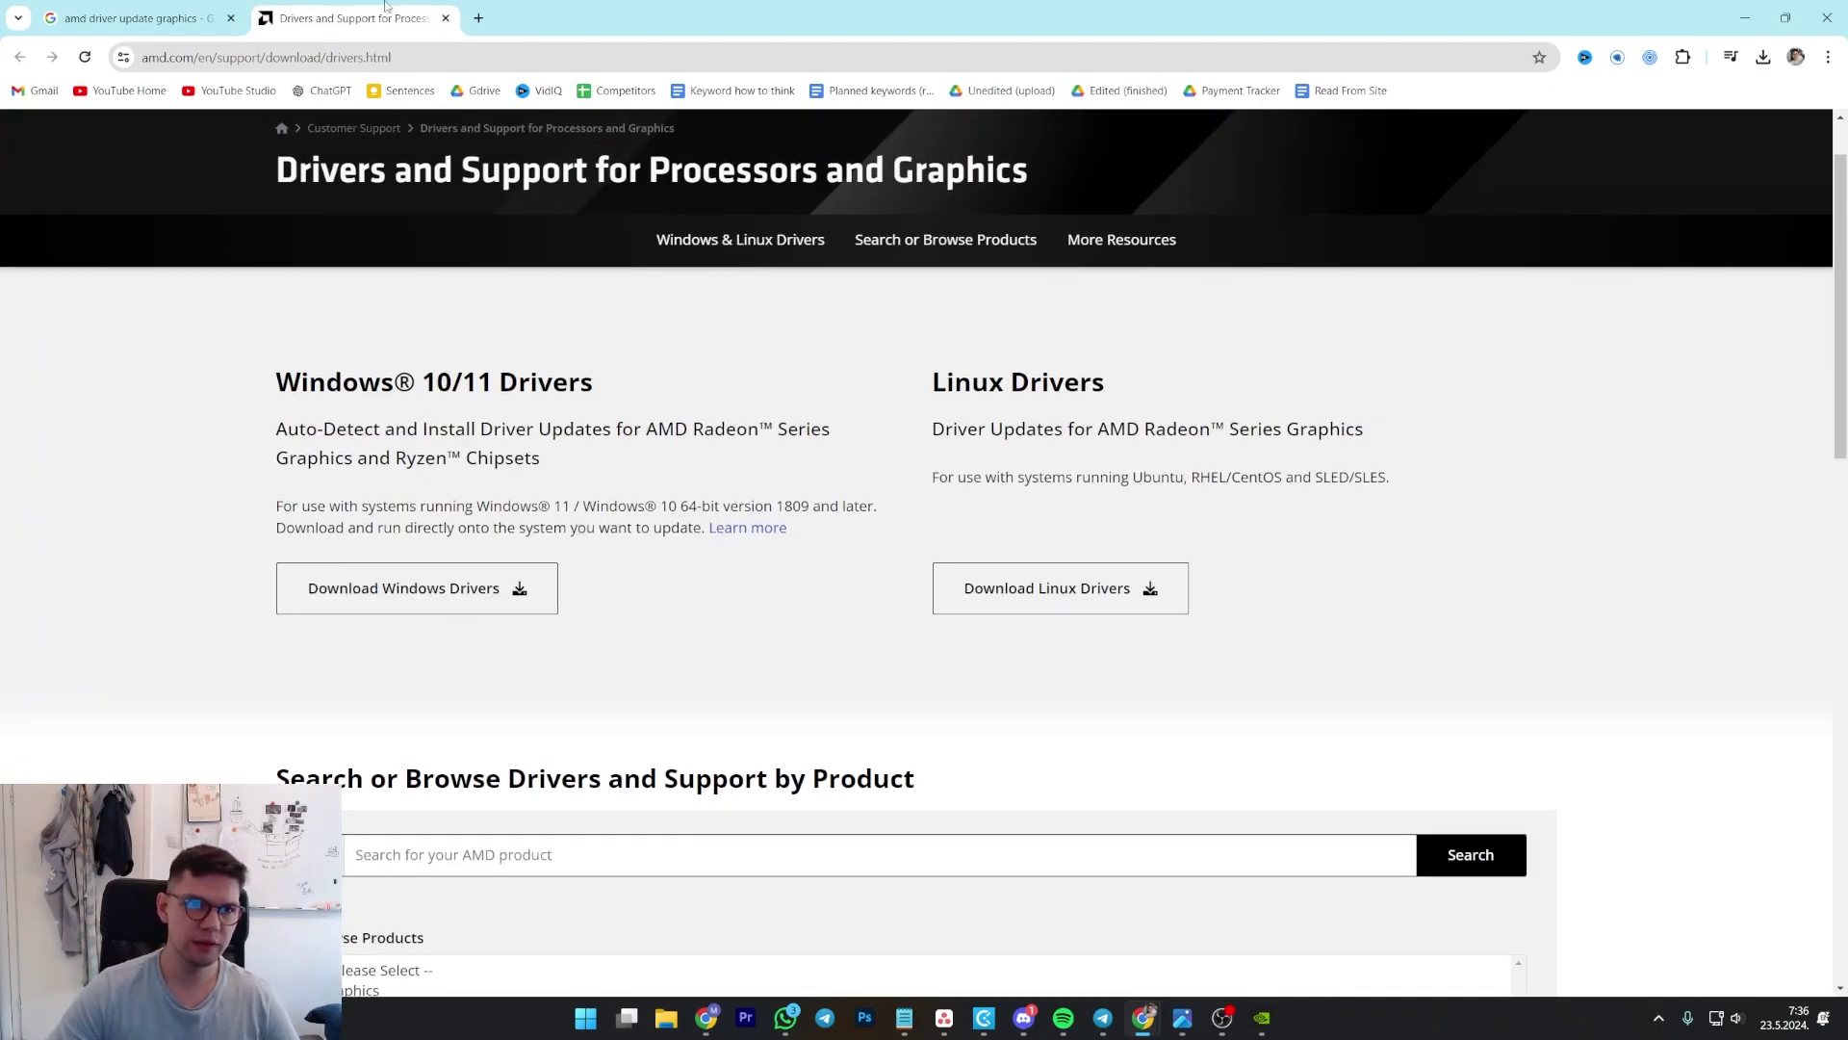
click(445, 19)
click(1263, 1017)
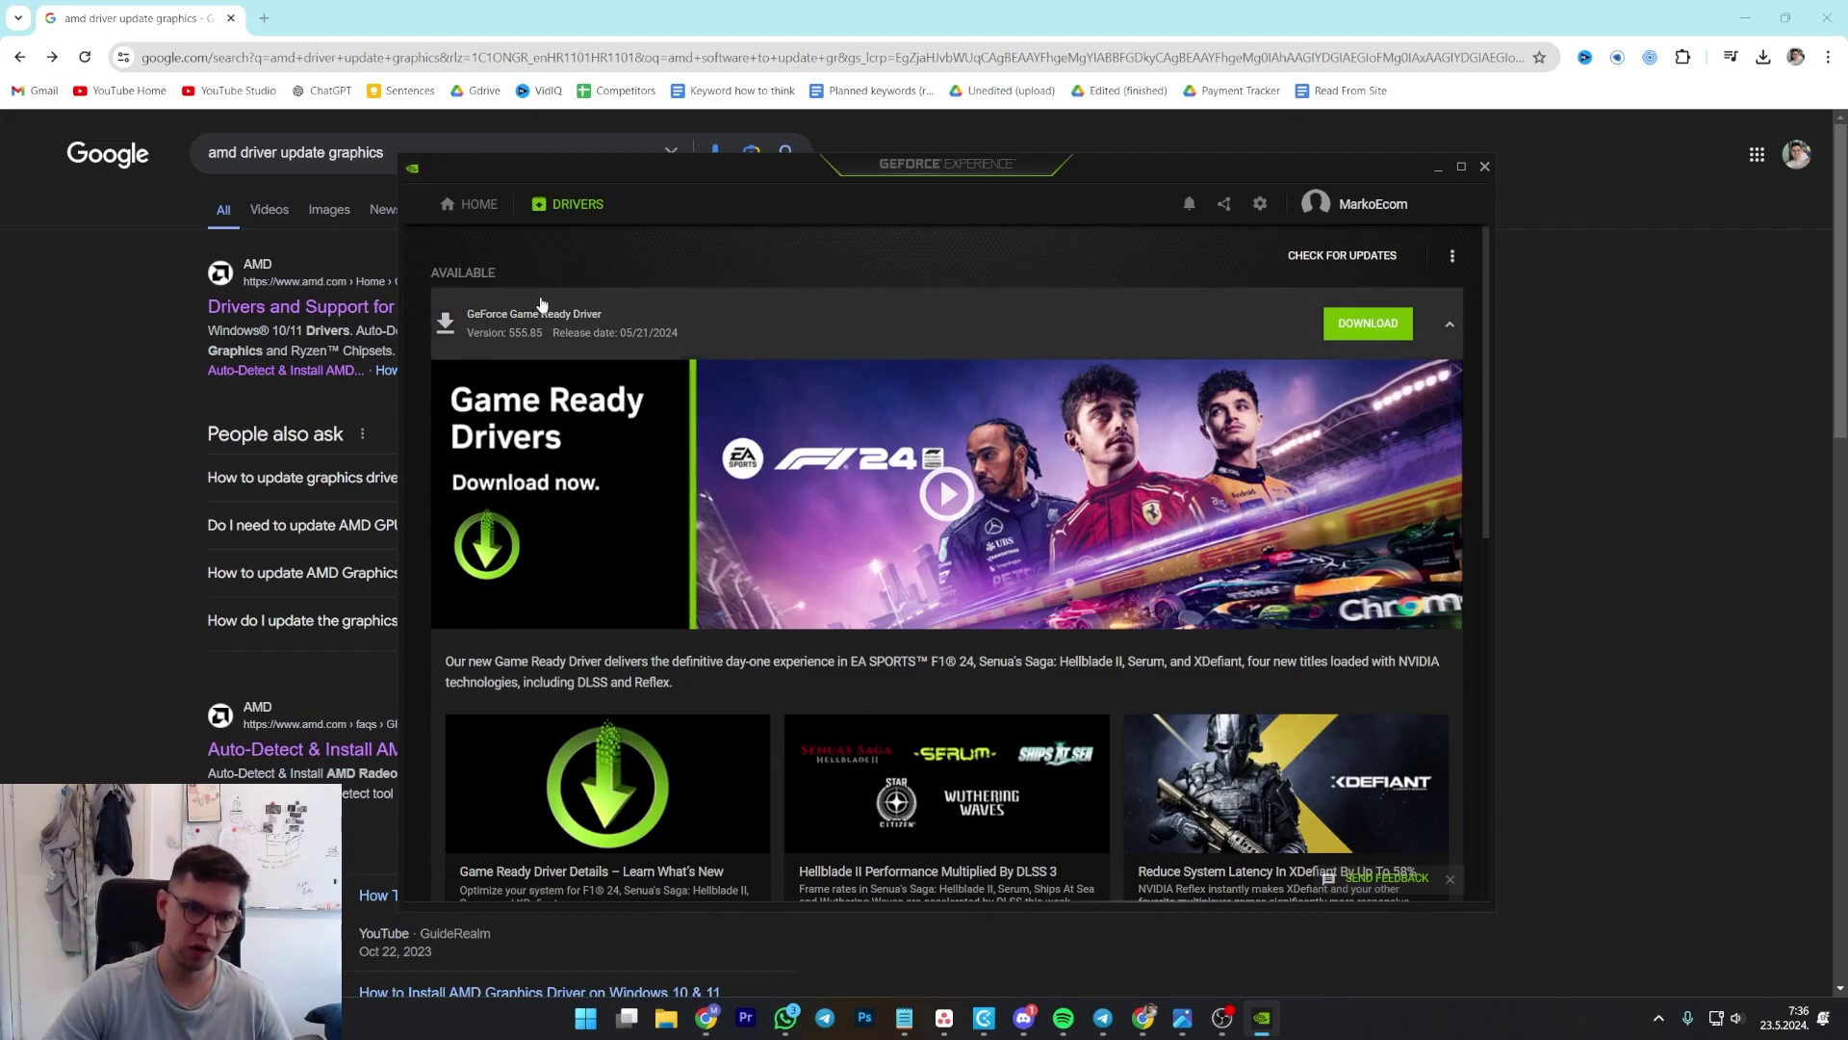
click(1484, 166)
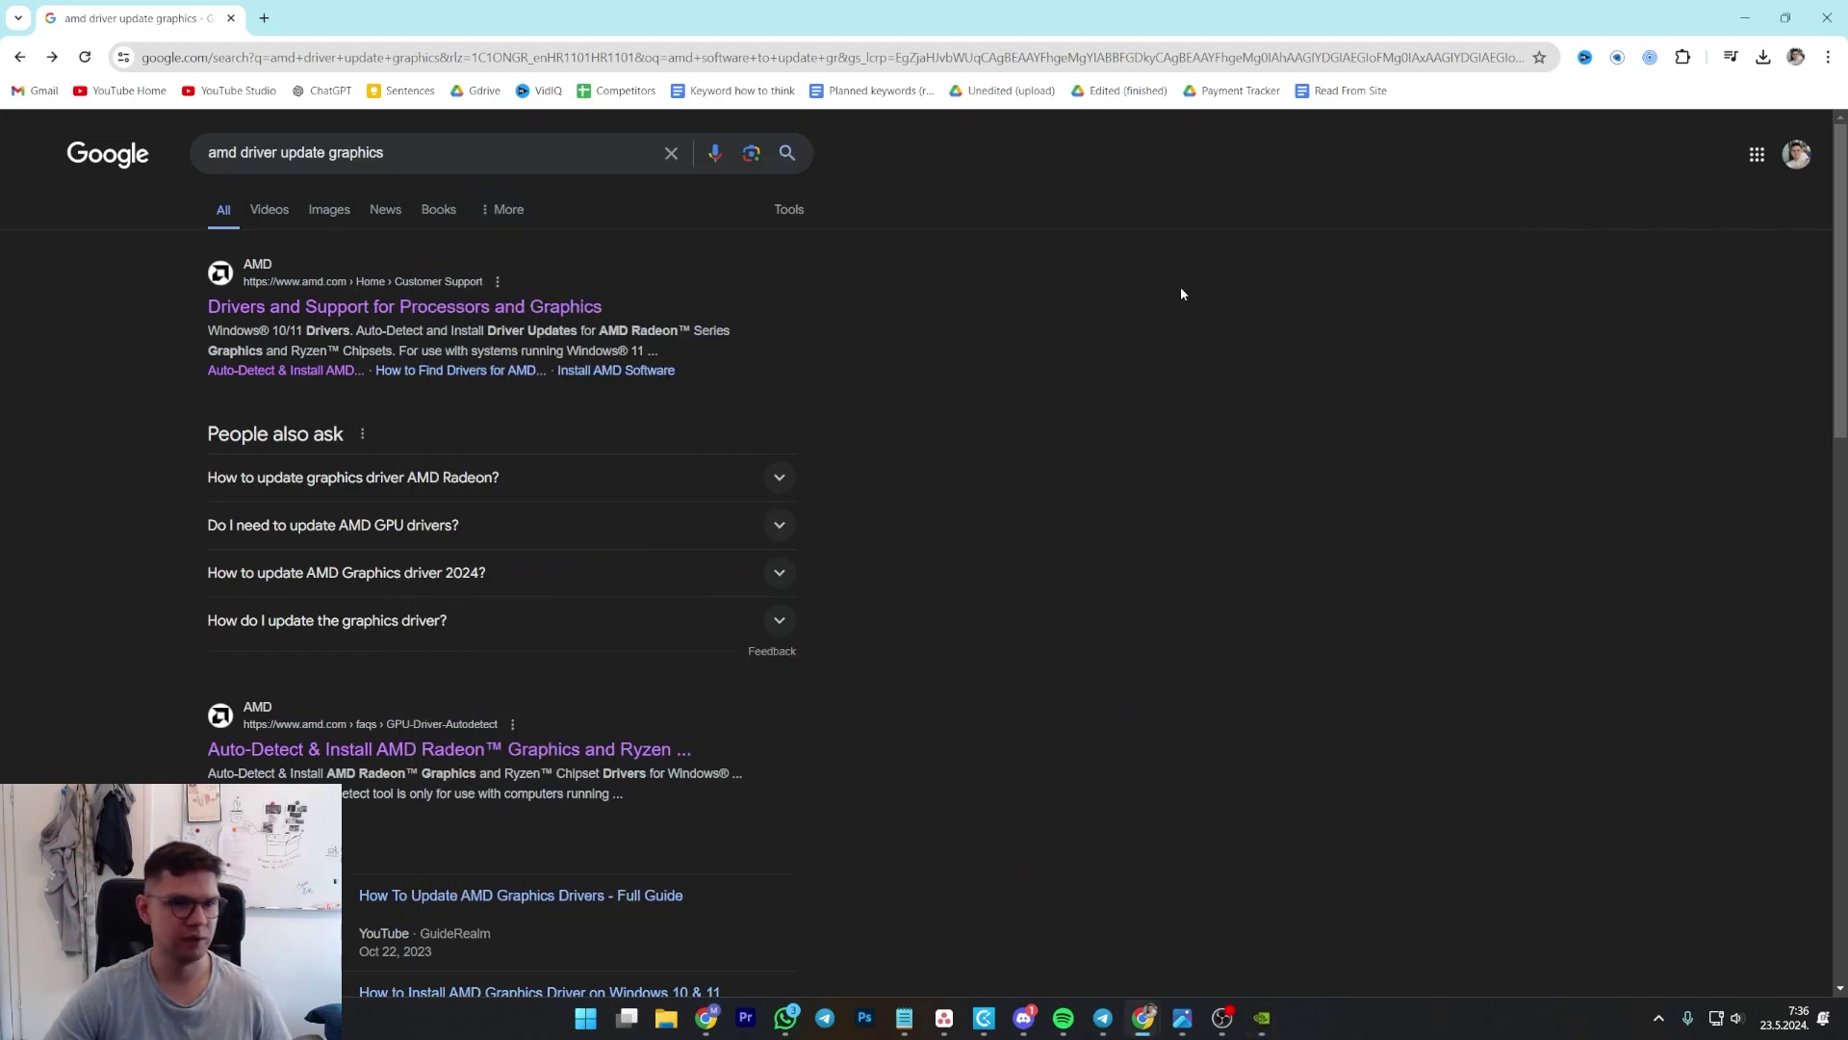